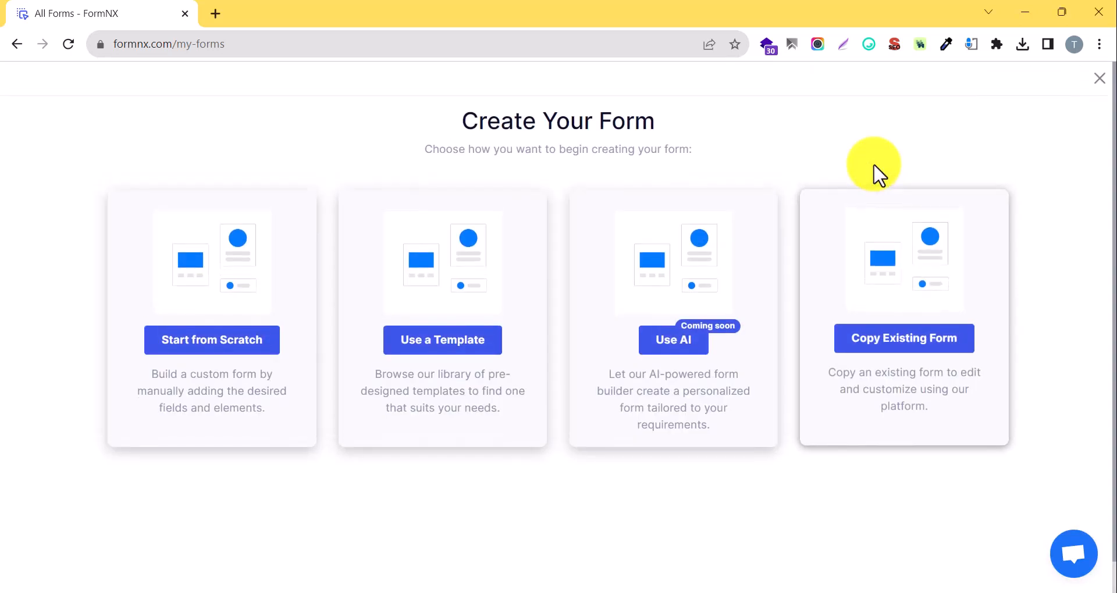
Step: Create a new form from scratch named "Payment form Demo"
left_click(204, 344)
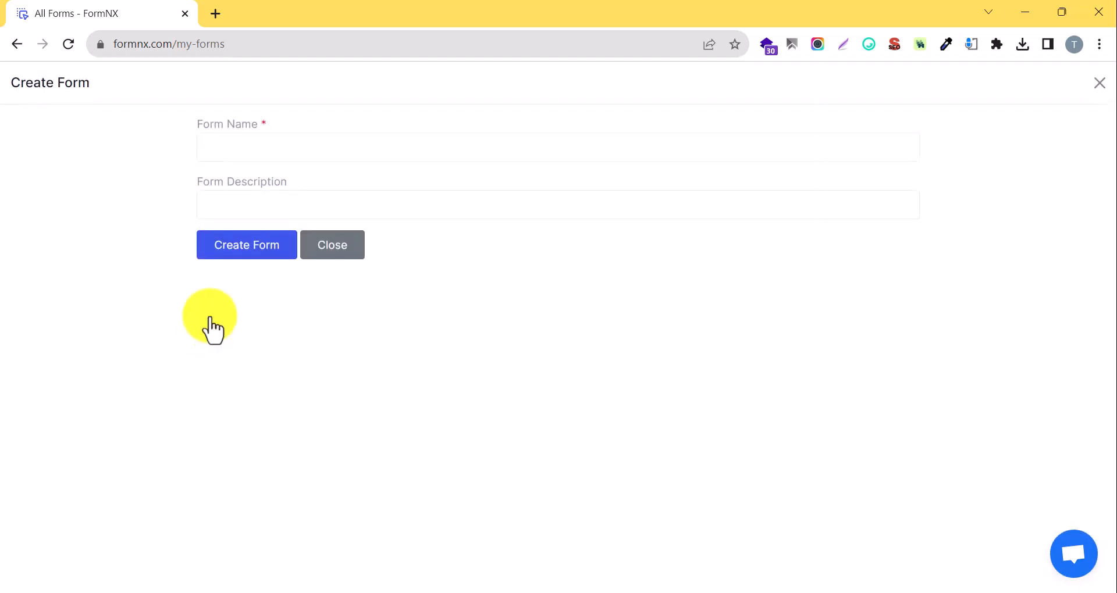
left_click(280, 153)
type("Payment form Demo")
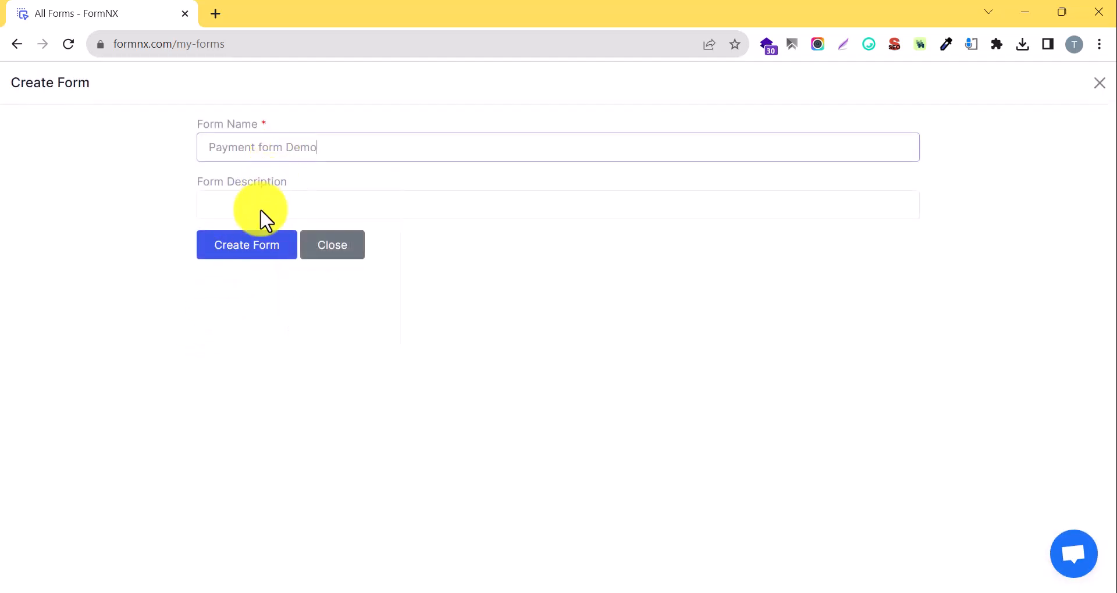
left_click(248, 253)
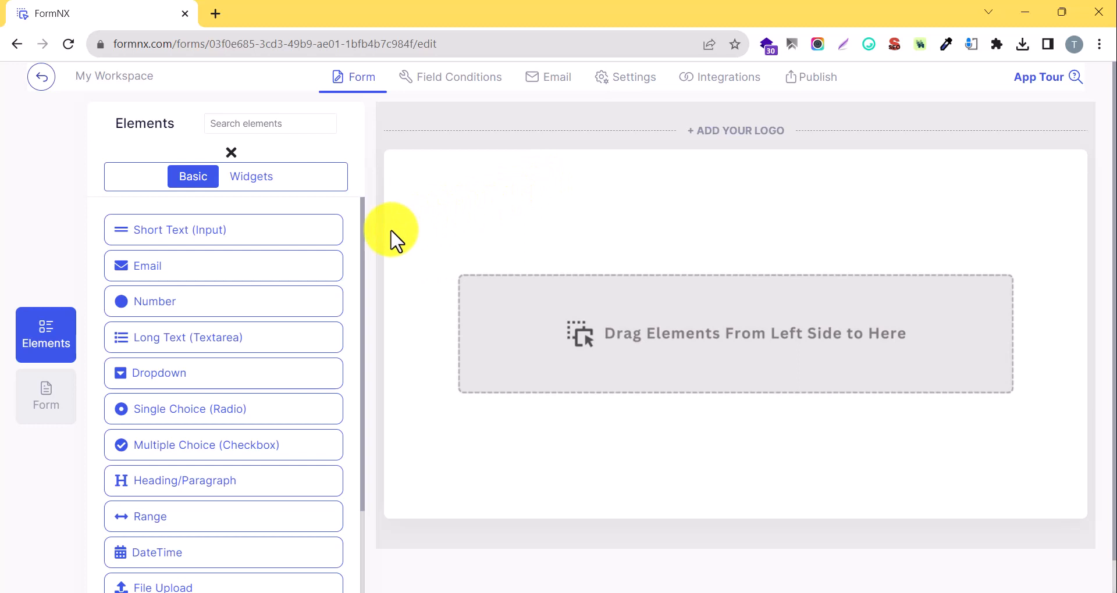
Step: Add a Short Text (Input) field to the empty form and label it "Your Name"
left_click_drag(304, 240, 526, 211)
triple_click(273, 201)
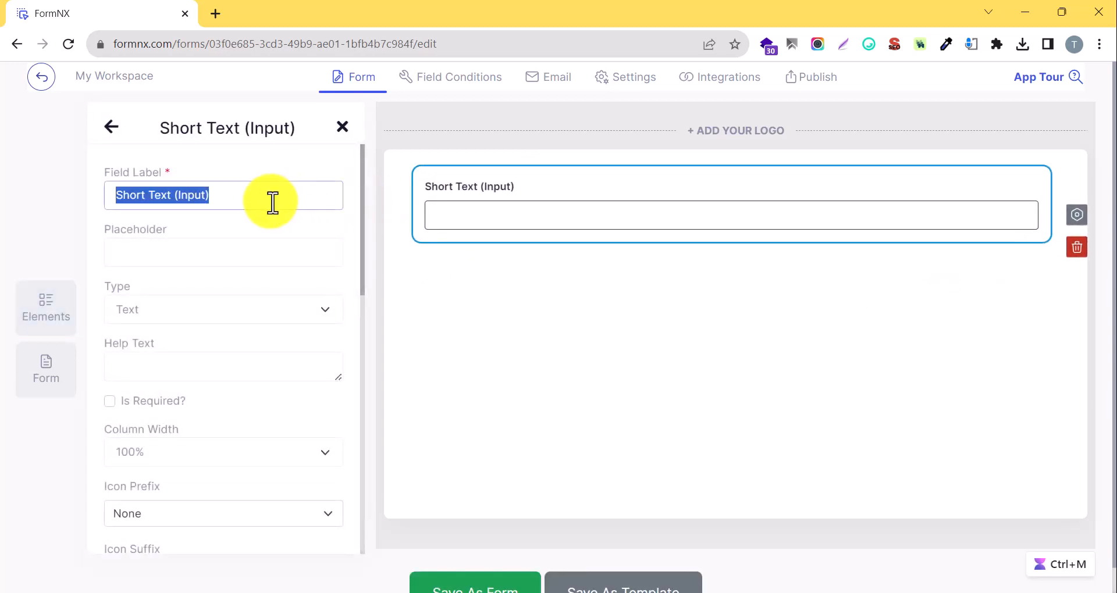
type("Your anem")
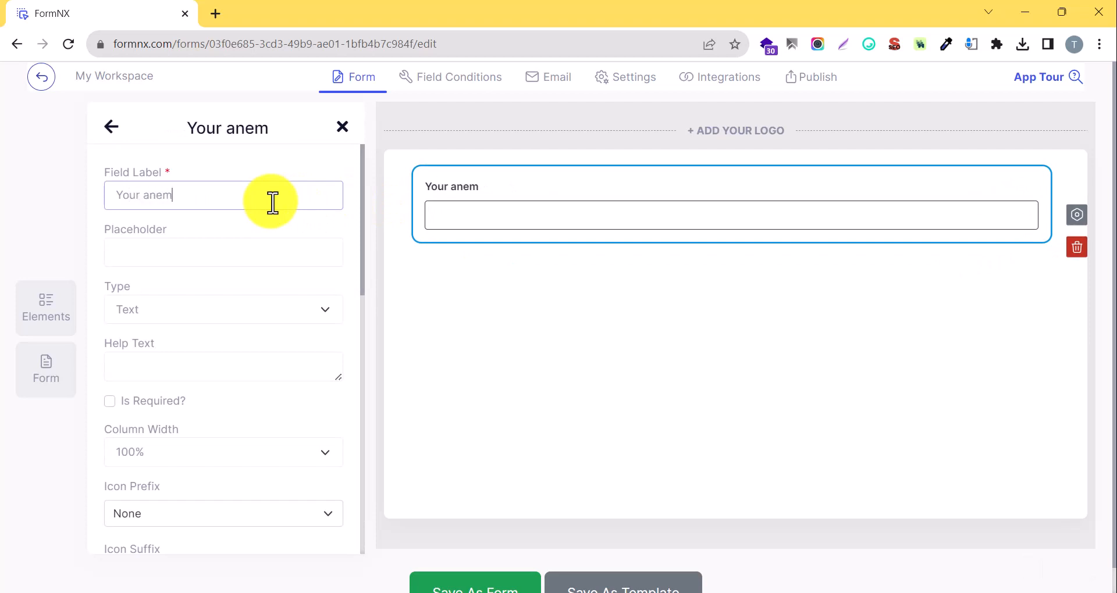
key("BackSpace")
key("BackSpace")
key("BackSpace")
key("BackSpace")
type("Name")
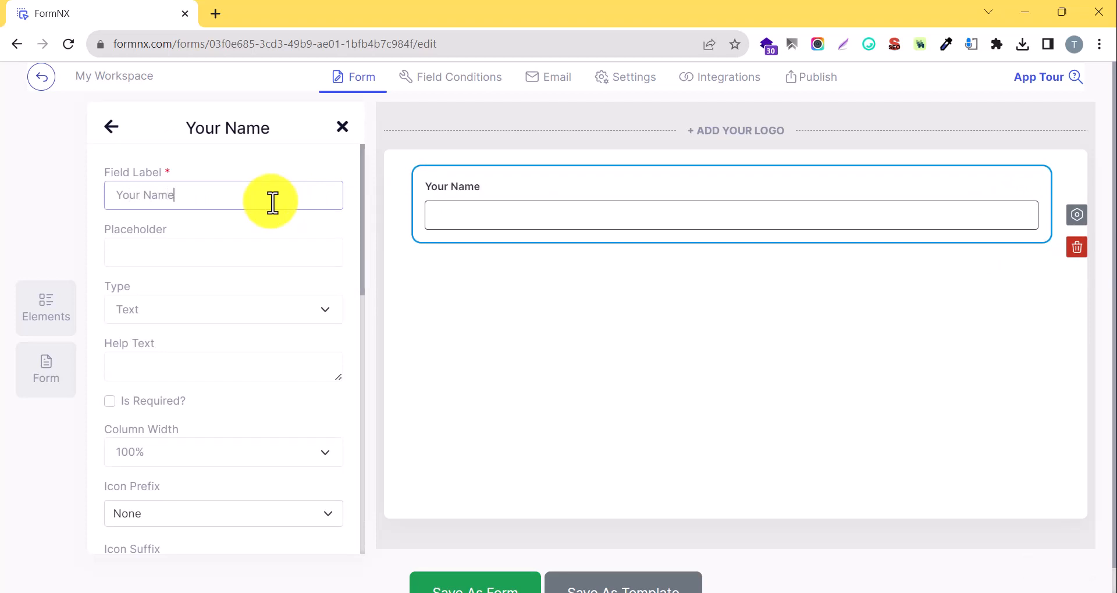
key("Tab")
Step: Make the Your Name field required and give it the "user" prefix icon
scroll(271, 202, "down", 2)
left_click(151, 322)
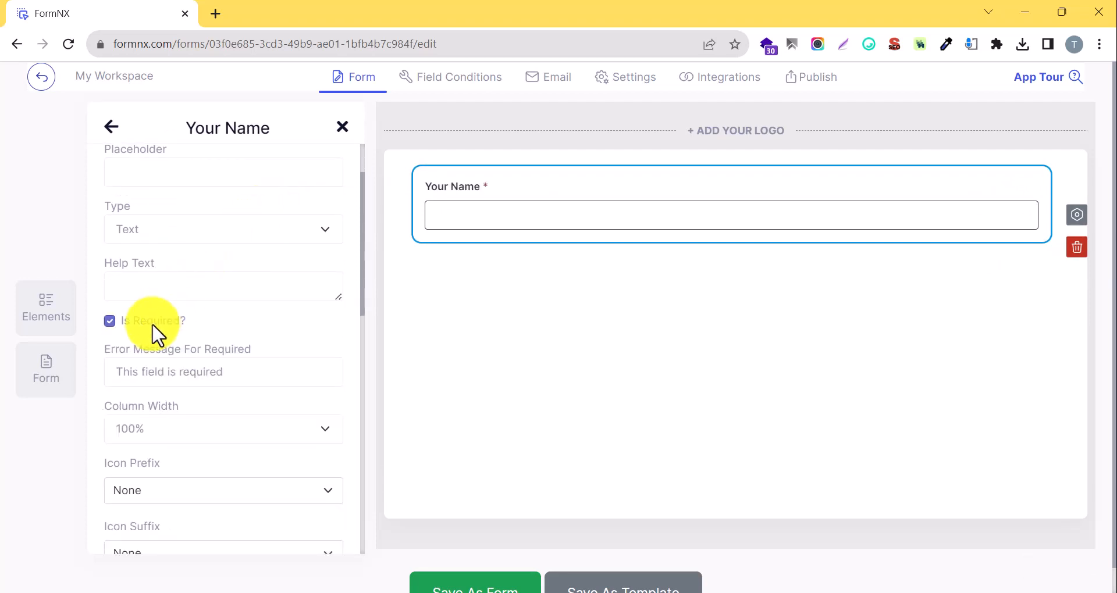
scroll(153, 326, "down", 3)
left_click(159, 332)
type("user")
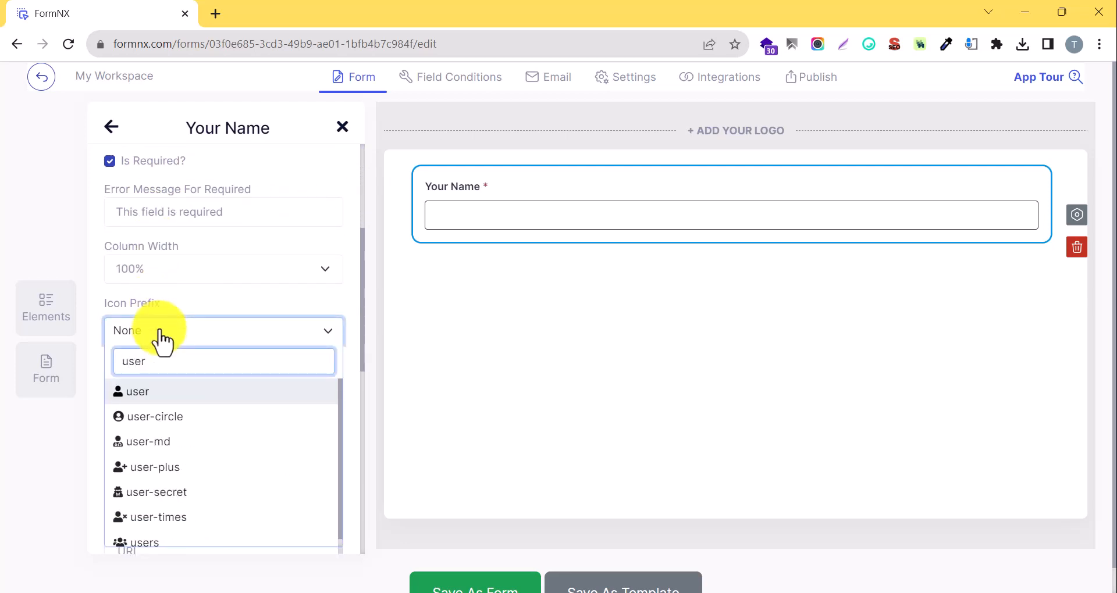
key("Return")
scroll(158, 335, "down", 3)
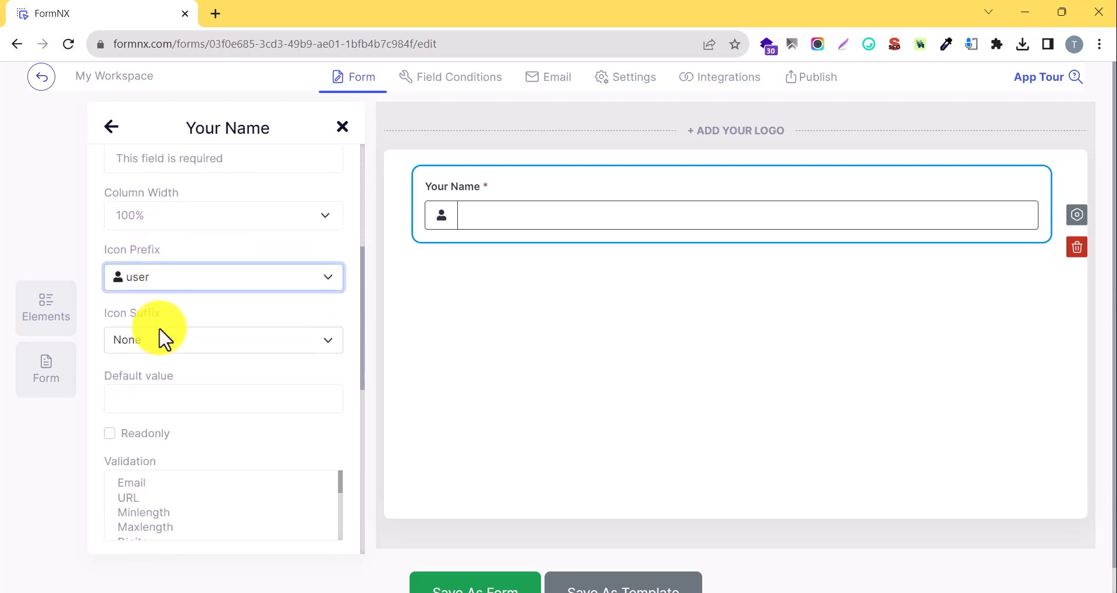
left_click(118, 131)
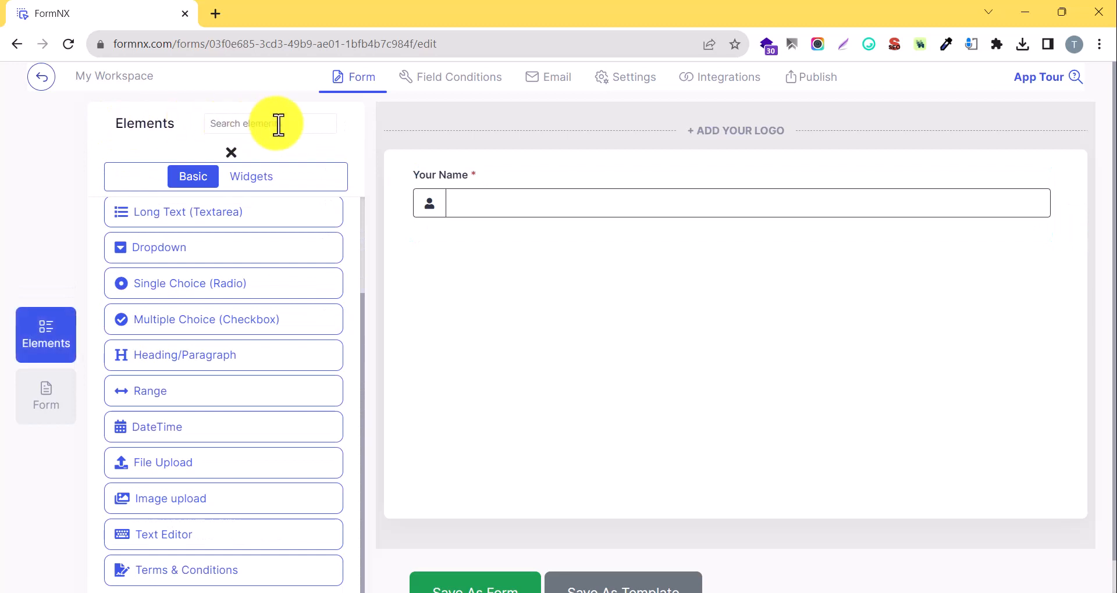
Step: Add an Email element below the name field and label it "Your Email"
left_click(274, 124)
type("ema")
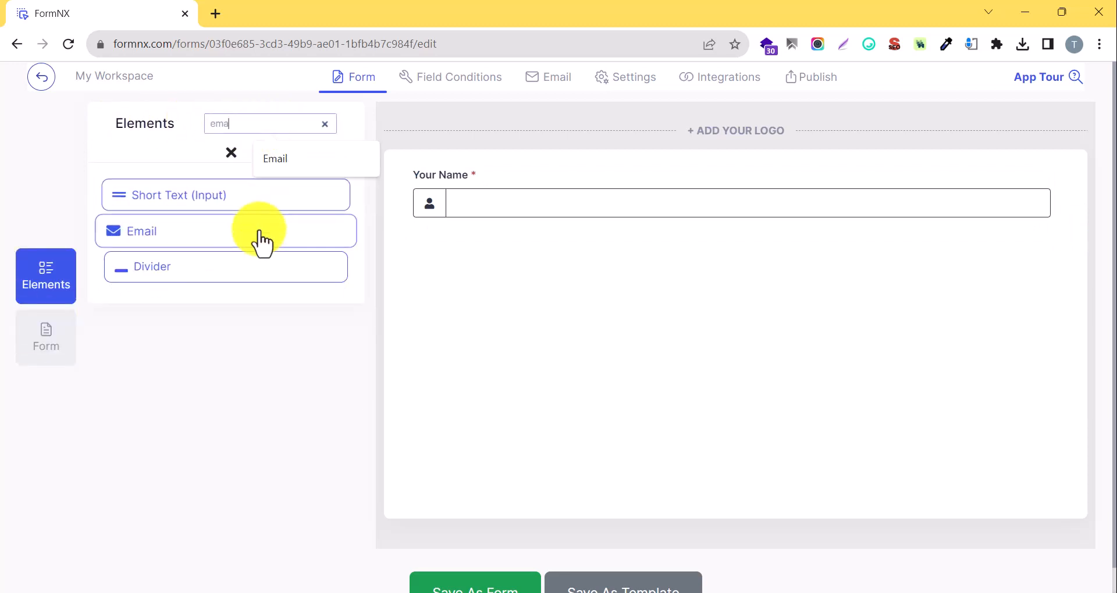
left_click_drag(262, 232, 539, 369)
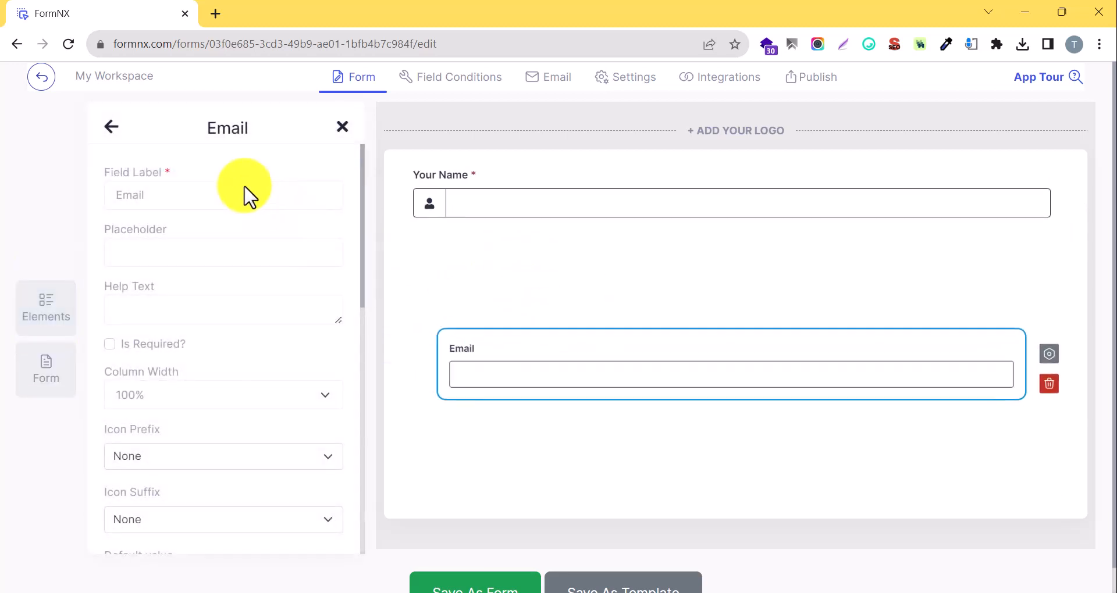
double_click(250, 188)
type("Y")
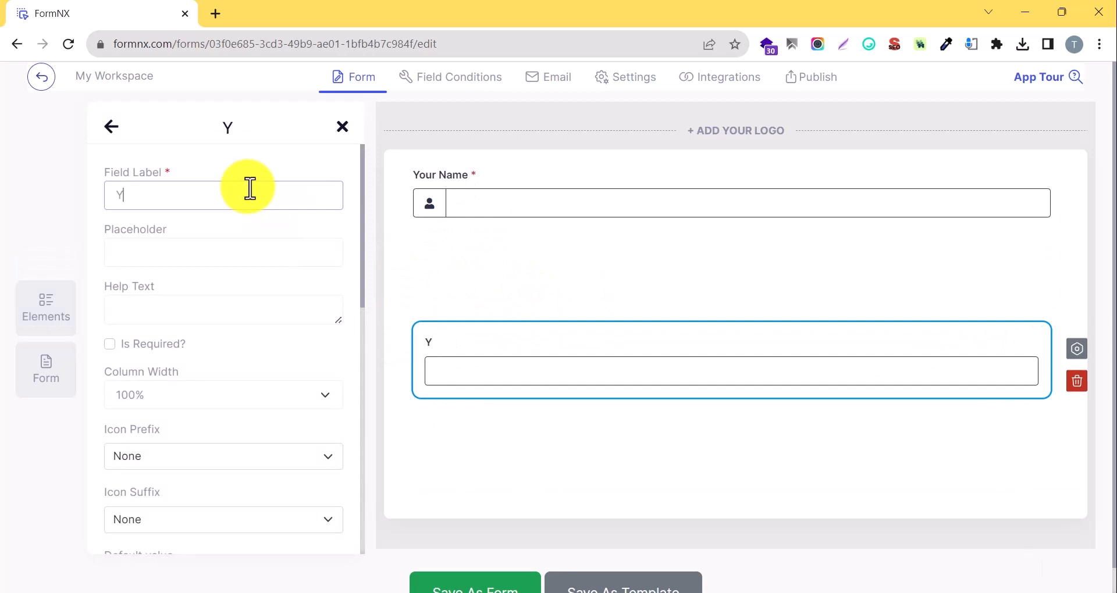
type("our Email")
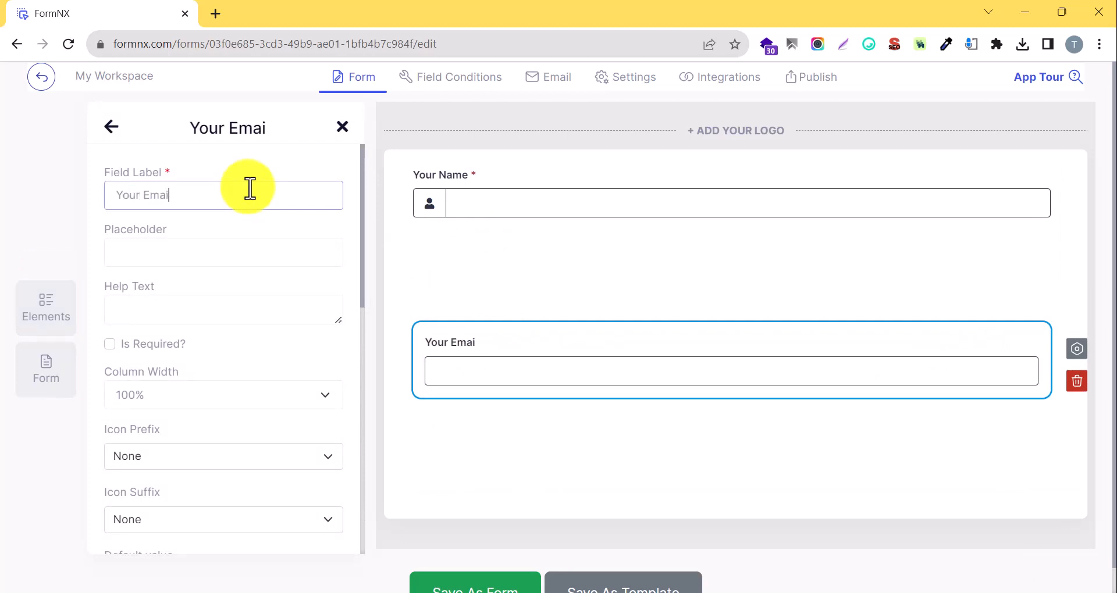
key("Tab")
Step: Make the Your Email field required and give it the "envelope" prefix icon
left_click(143, 348)
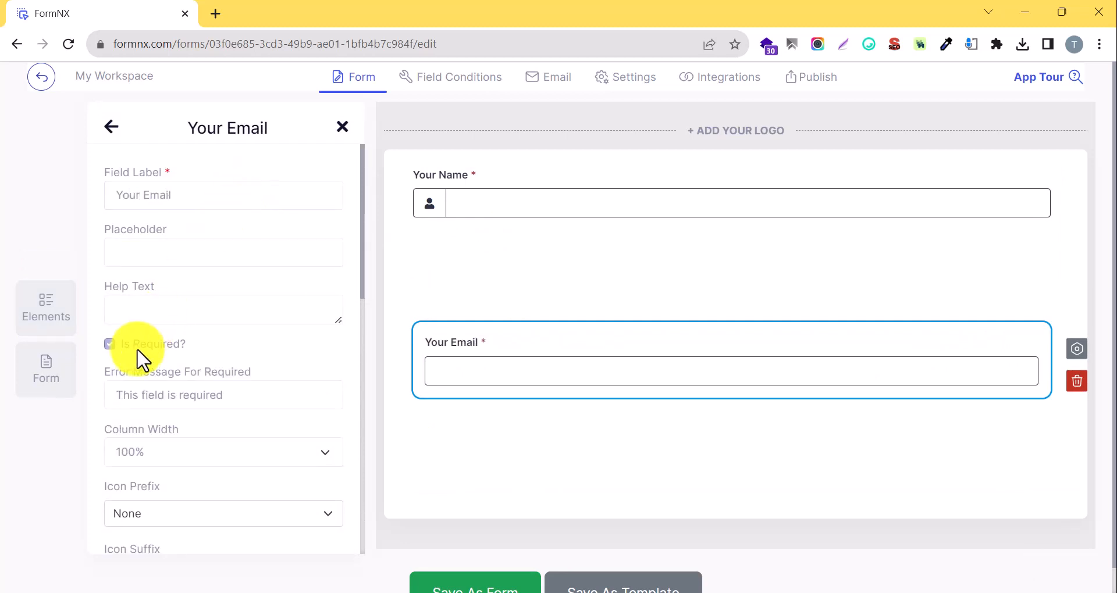
scroll(142, 357, "down", 3)
left_click(139, 356)
type("env")
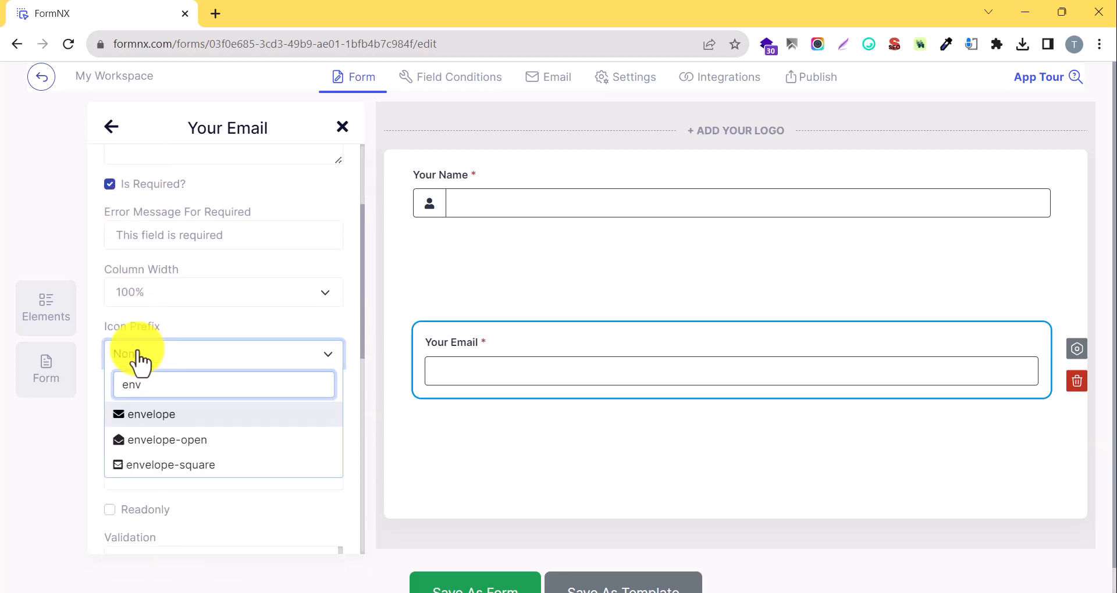
key("Return")
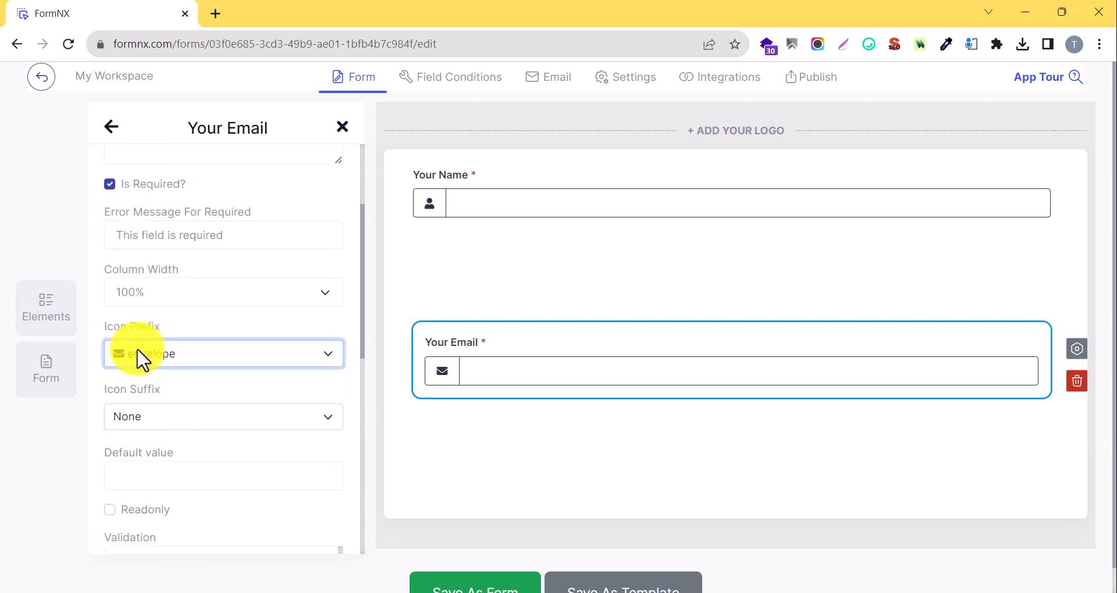
left_click(111, 126)
Step: Add a Single Choice (Radio) element below the email field and label it "Package"
key("ctrl+m")
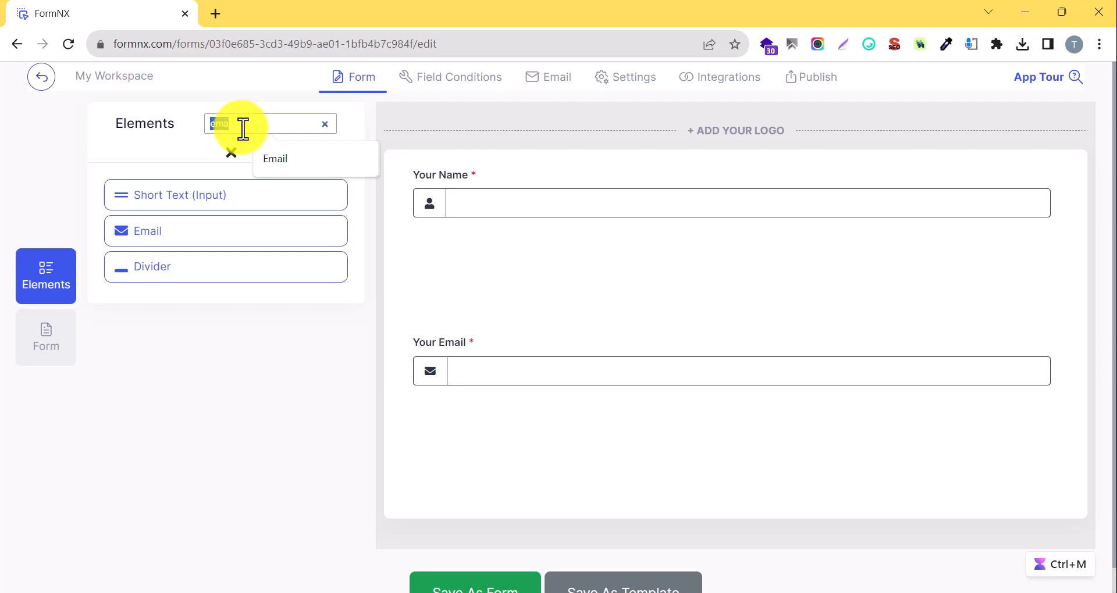
type("rad")
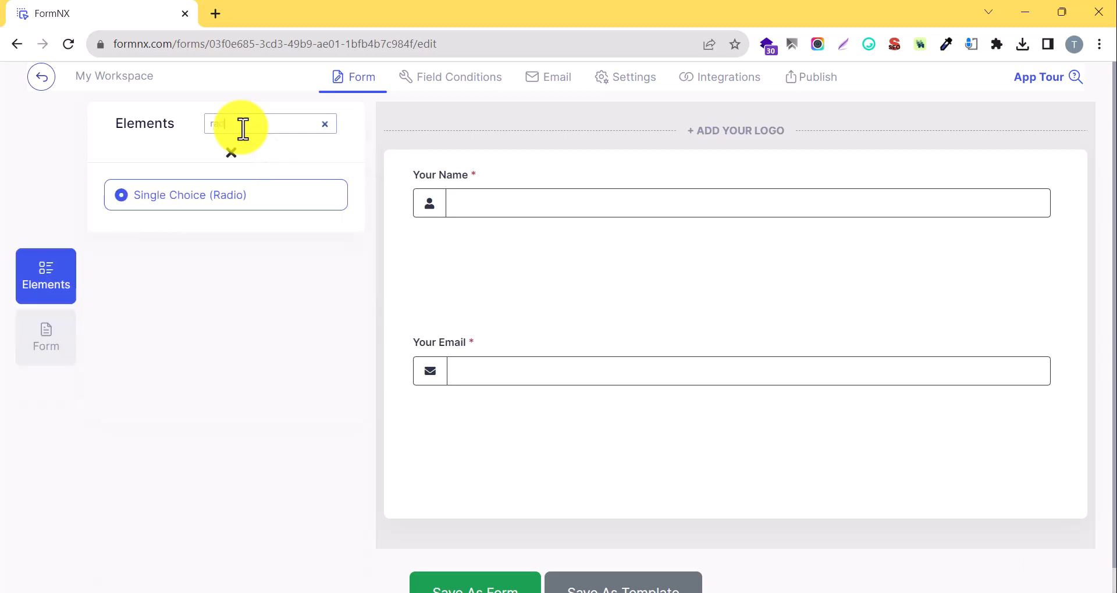
left_click_drag(241, 192, 556, 425)
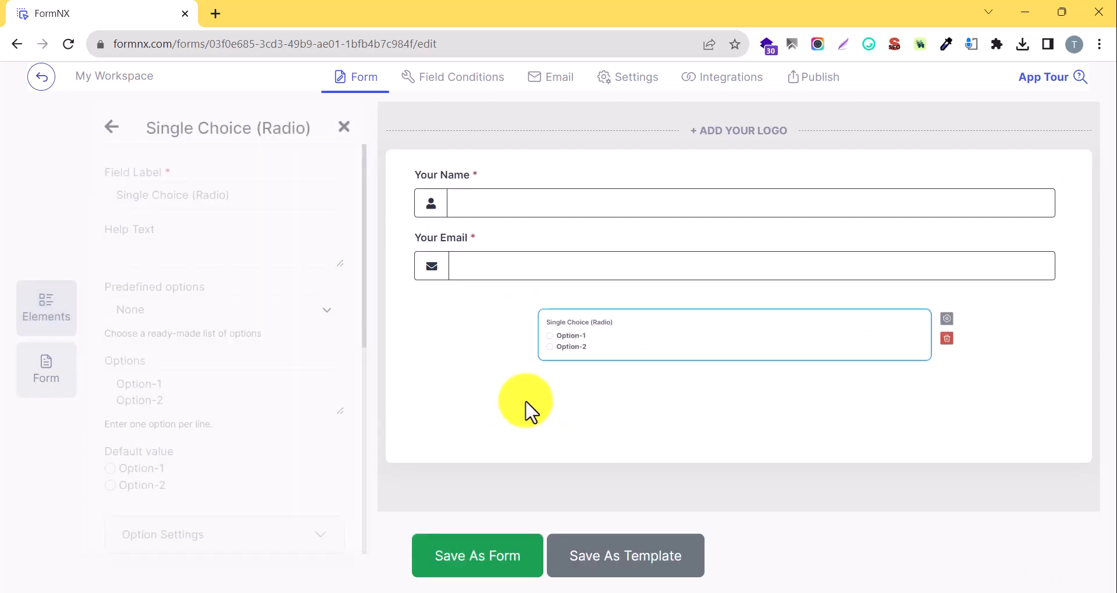
left_click(270, 196)
key("ctrl+a")
type("Package")
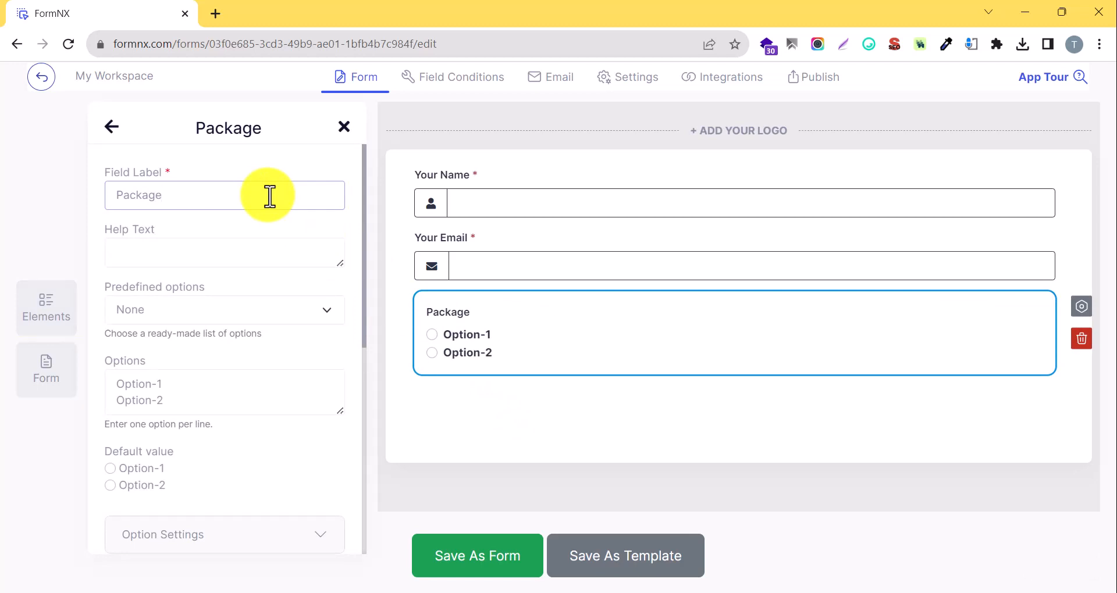
Step: Replace the Package field's default options with "Package 1" and "Package 2"
left_click(213, 388)
key("ctrl+a")
type("Packag")
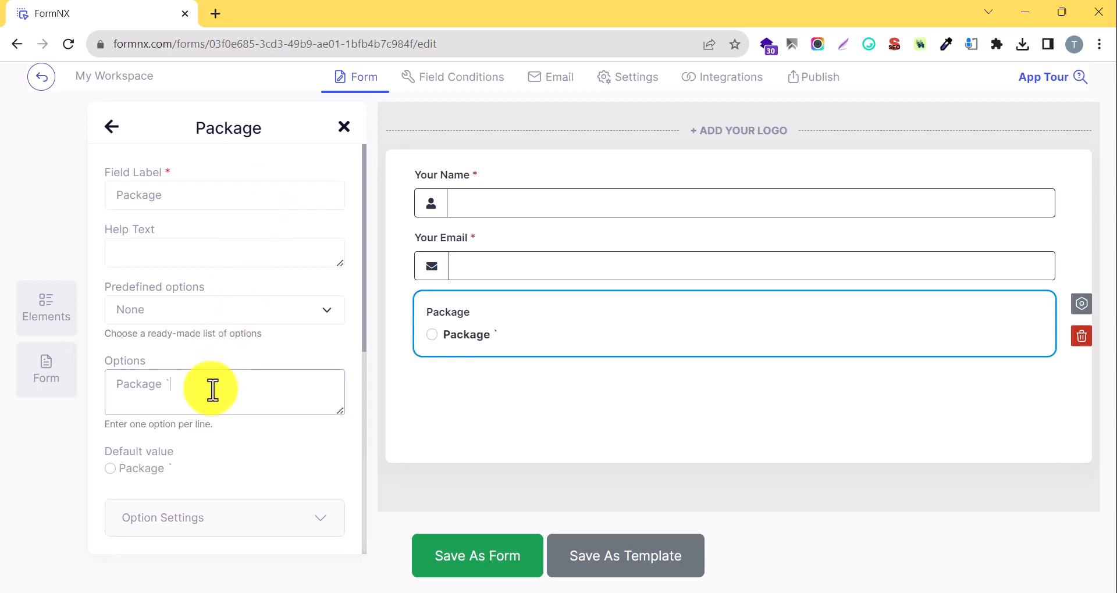
type("e 1")
key("Return")
type("Pac")
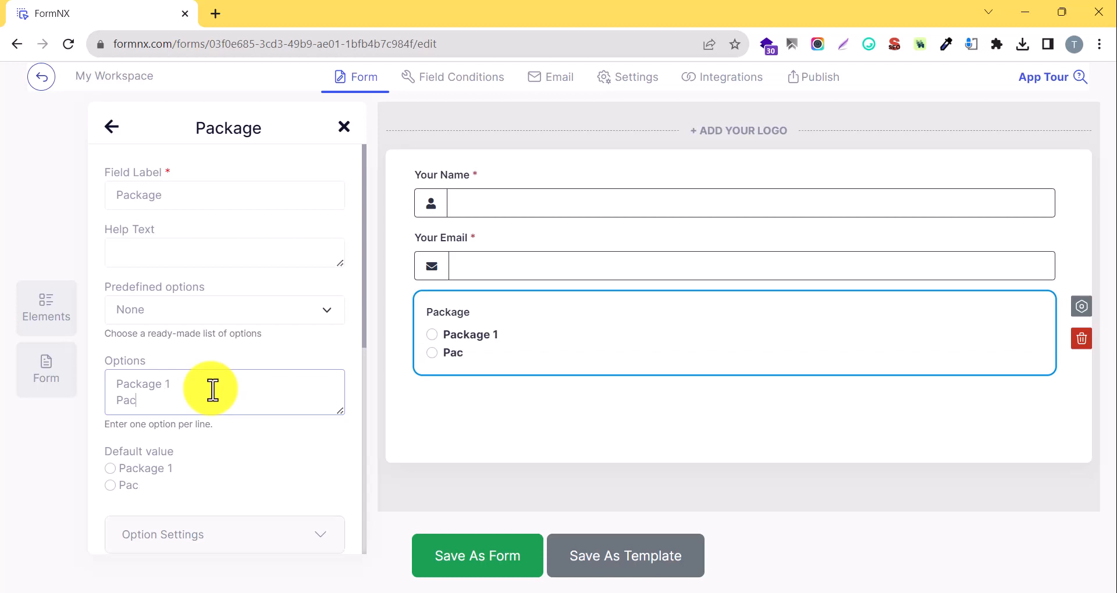
type("kage 2")
Step: Enable the image option and calculation values in the Package field's option settings
scroll(213, 391, "down", 3)
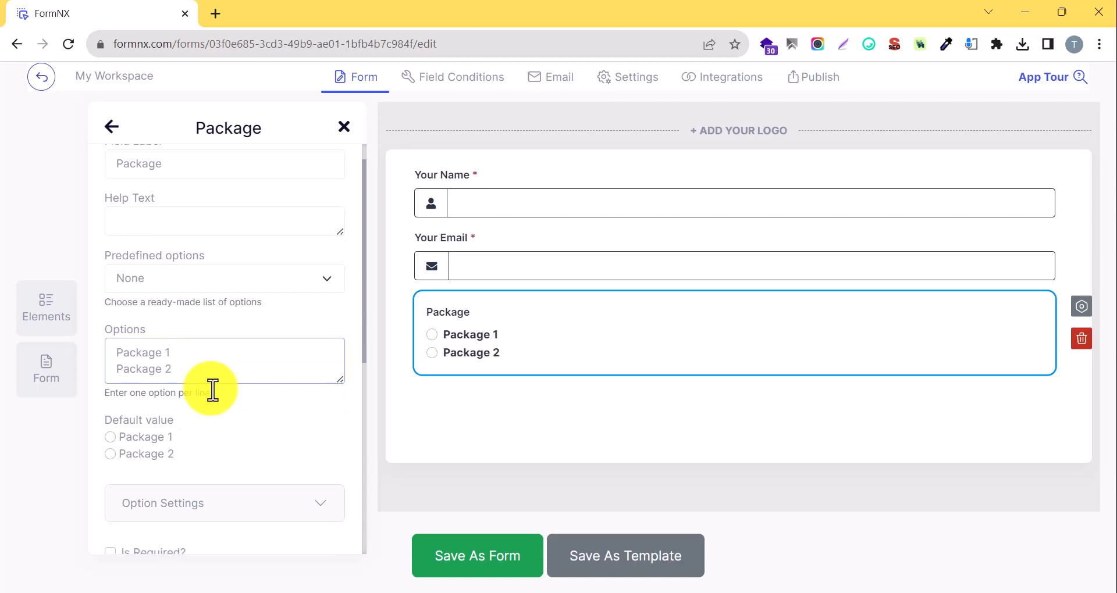
left_click(206, 391)
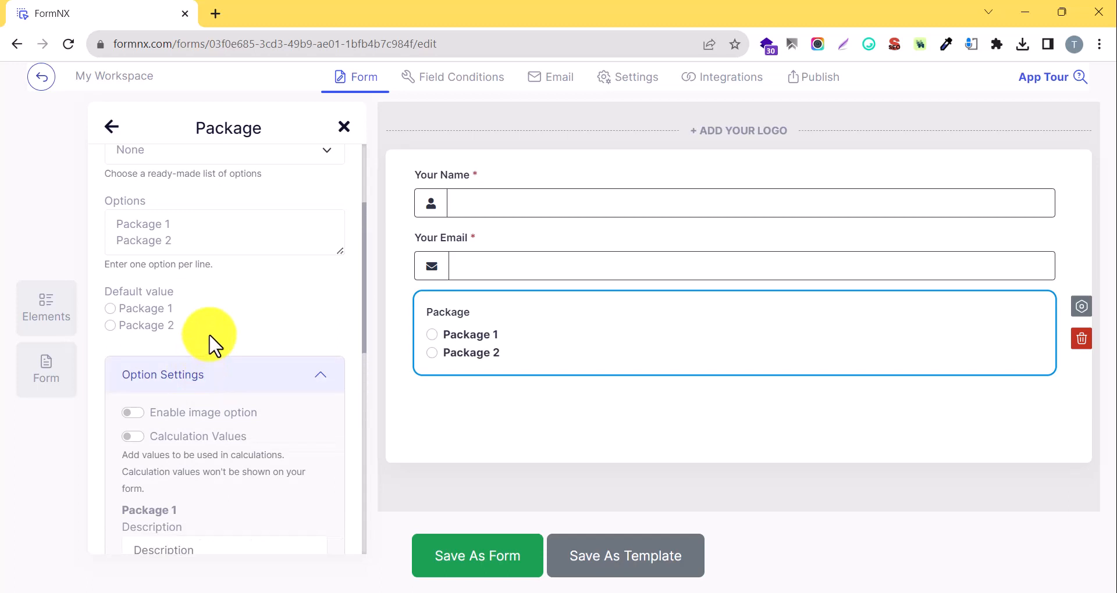
scroll(209, 342, "down", 3)
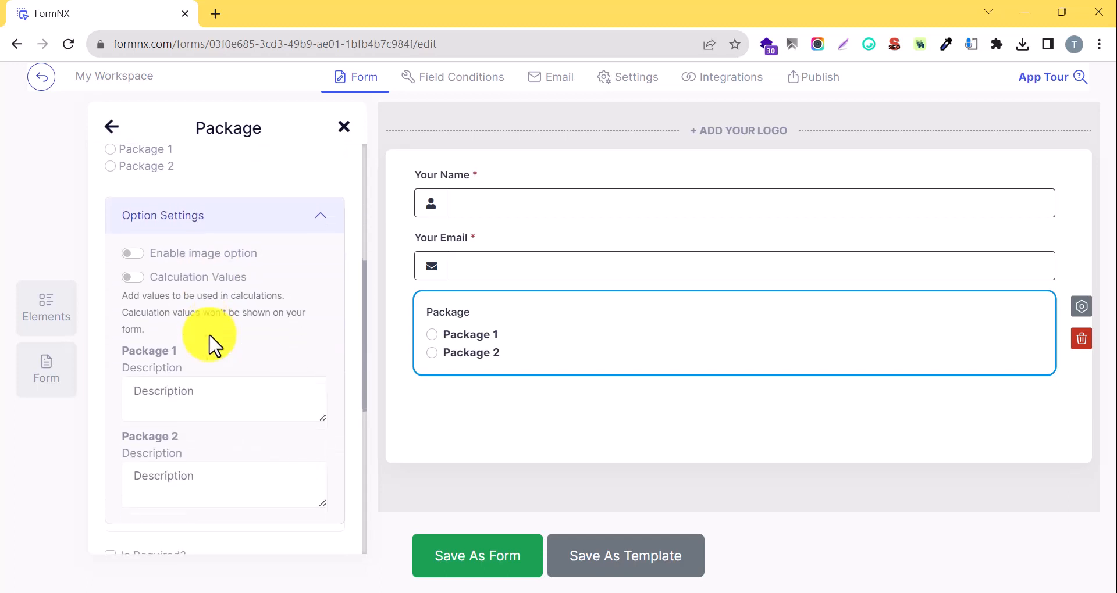
left_click(132, 252)
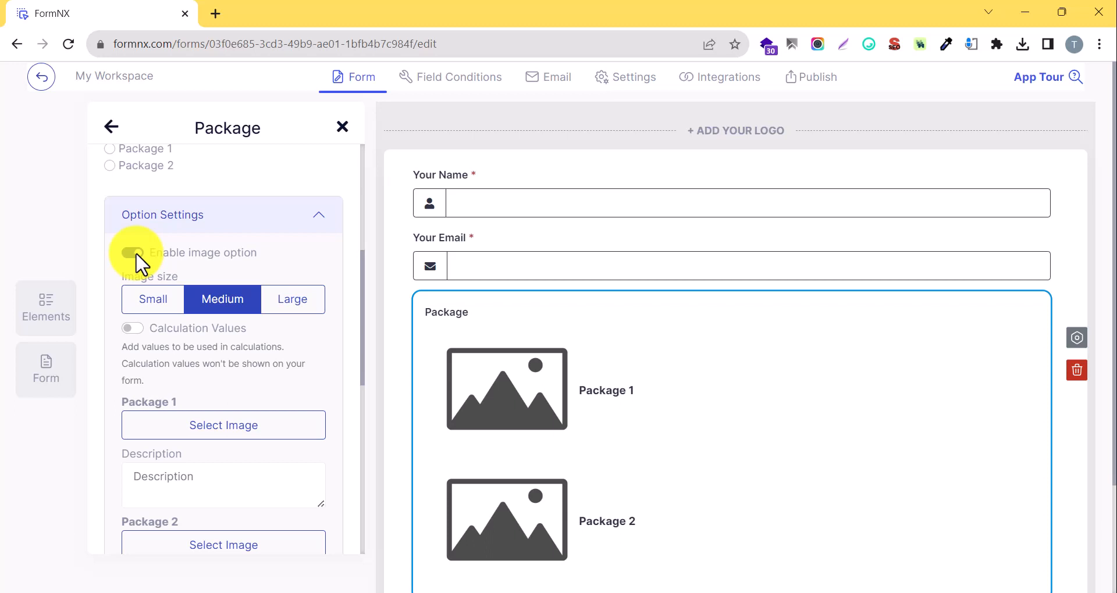
left_click(133, 328)
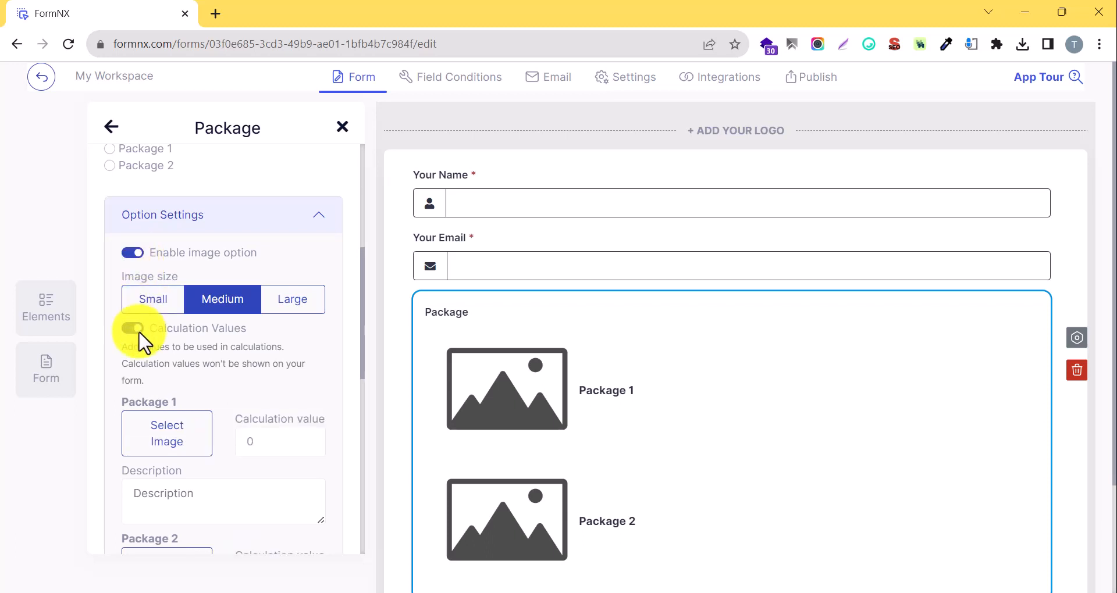
Step: Set the calculation values to 49 for Package 1 and 98 for Package 2
scroll(261, 344, "down", 3)
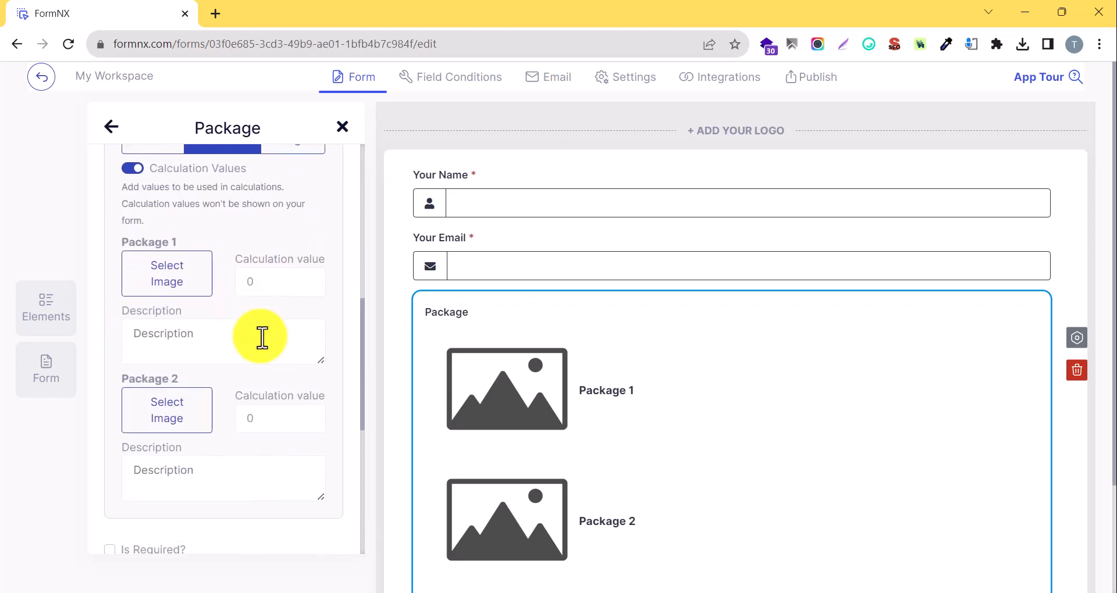
double_click(274, 289)
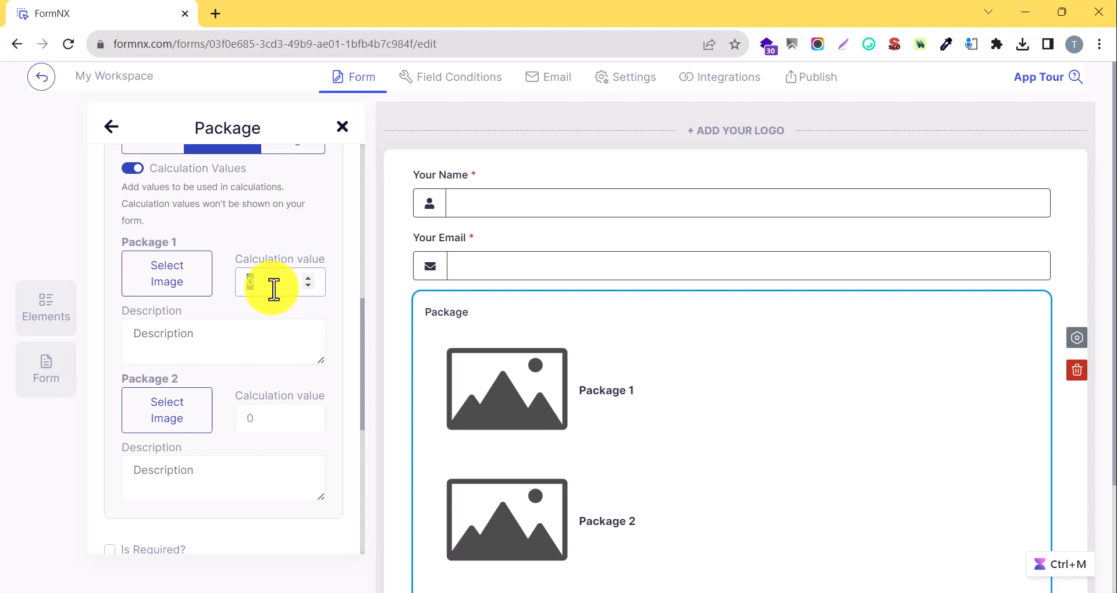
type("49")
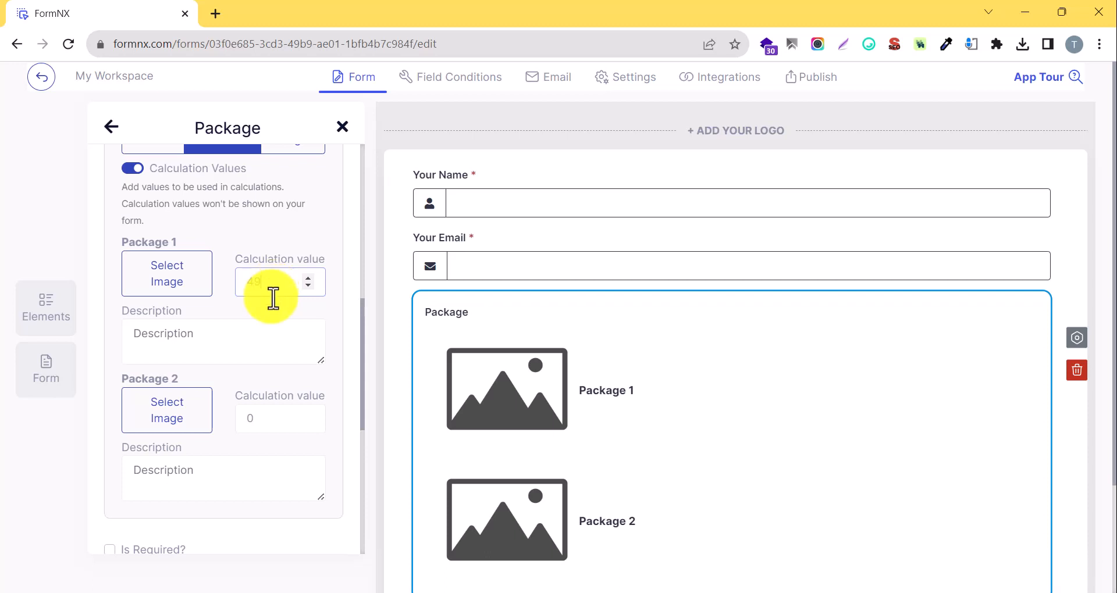
double_click(265, 410)
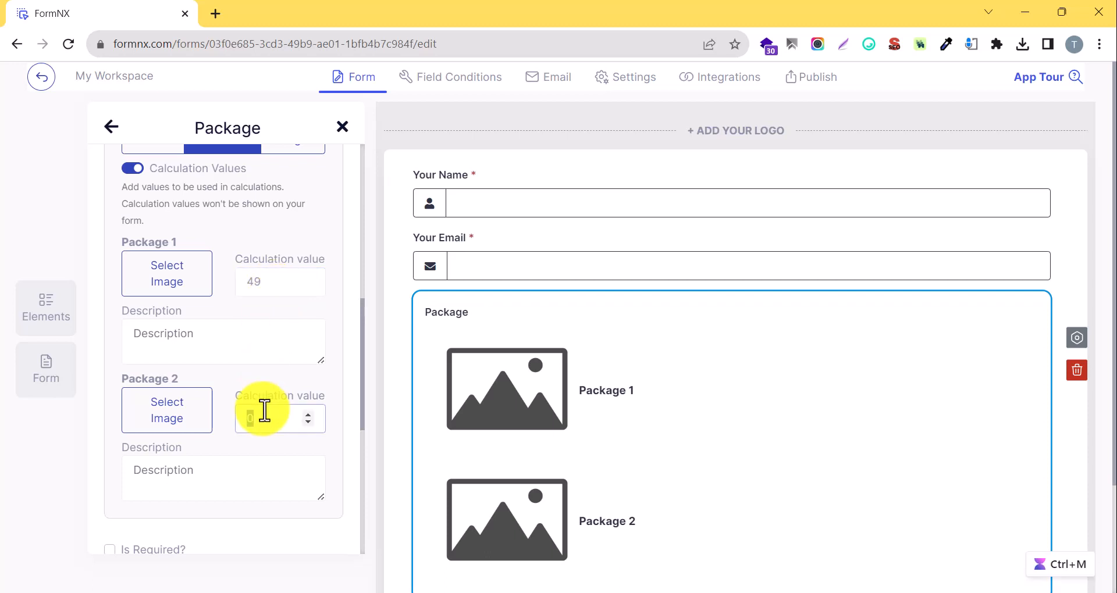
type("99")
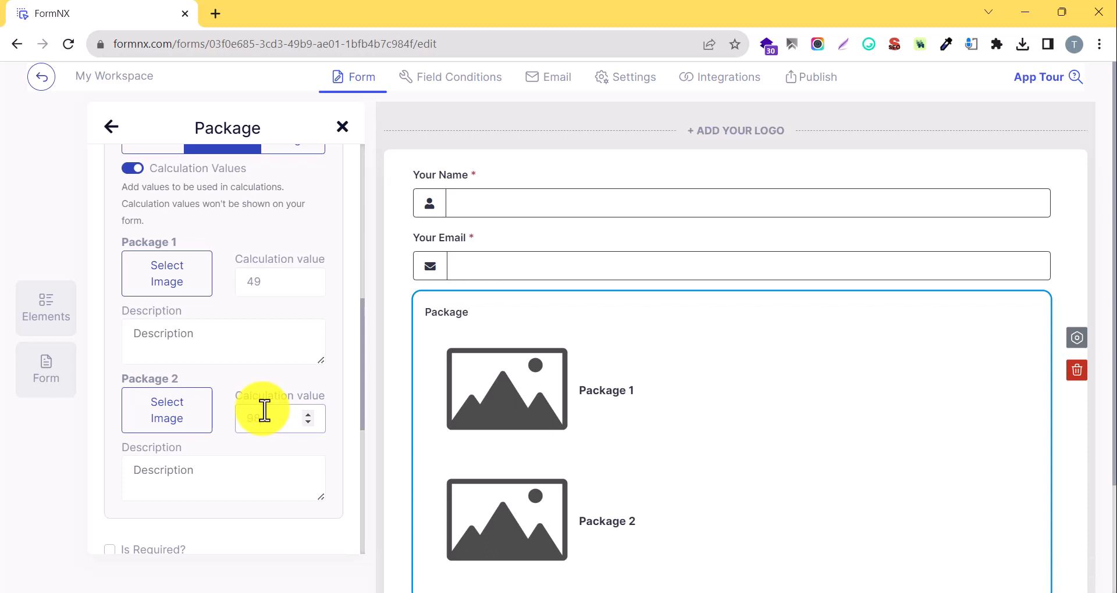
Step: Enter "$49" as the description of the Package 1 option
left_click(269, 340)
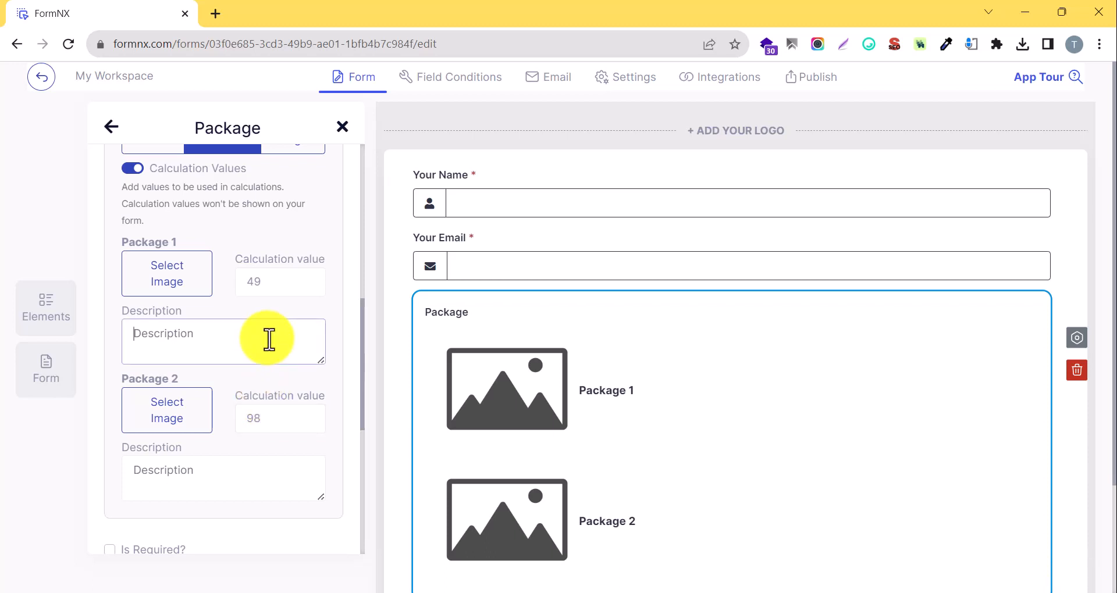
type("$49")
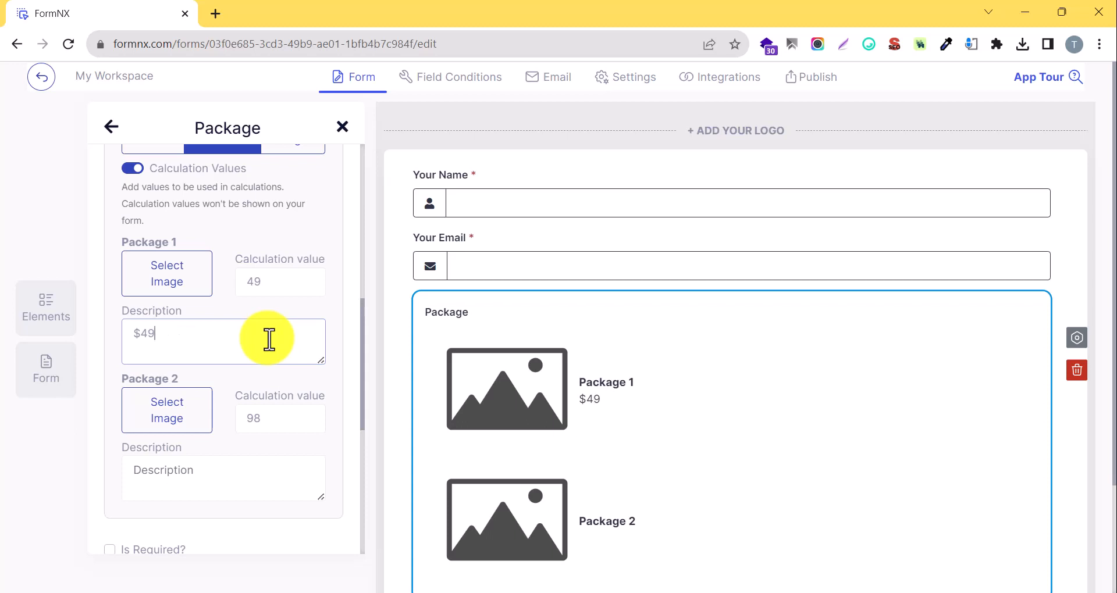
Step: Enter "$98" as the Package 2 description and make the Package field required
scroll(269, 340, "down", 1)
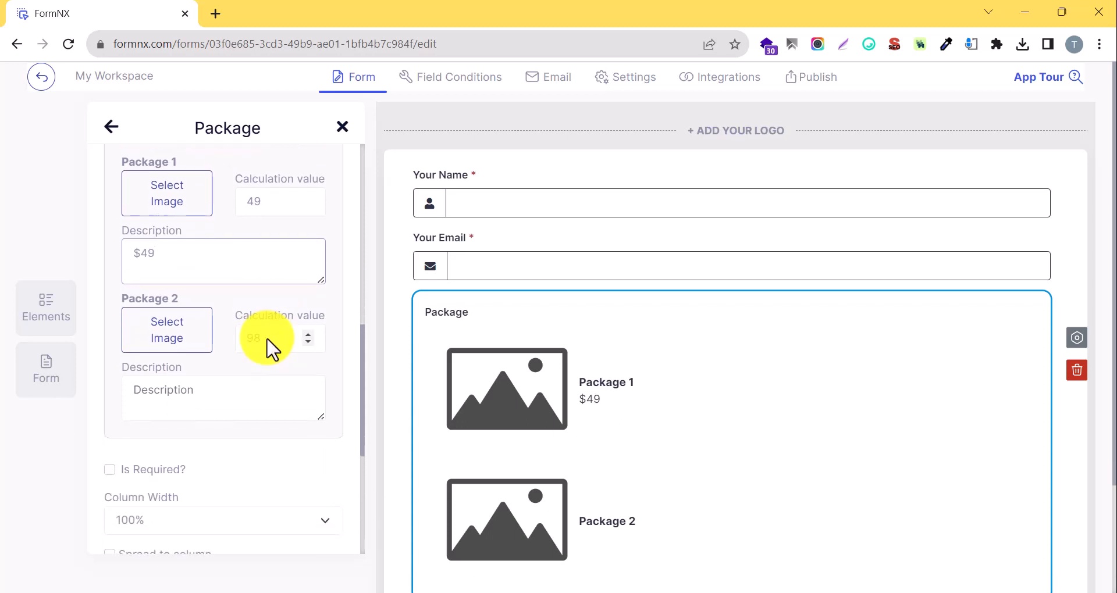
left_click(242, 398)
type("$98")
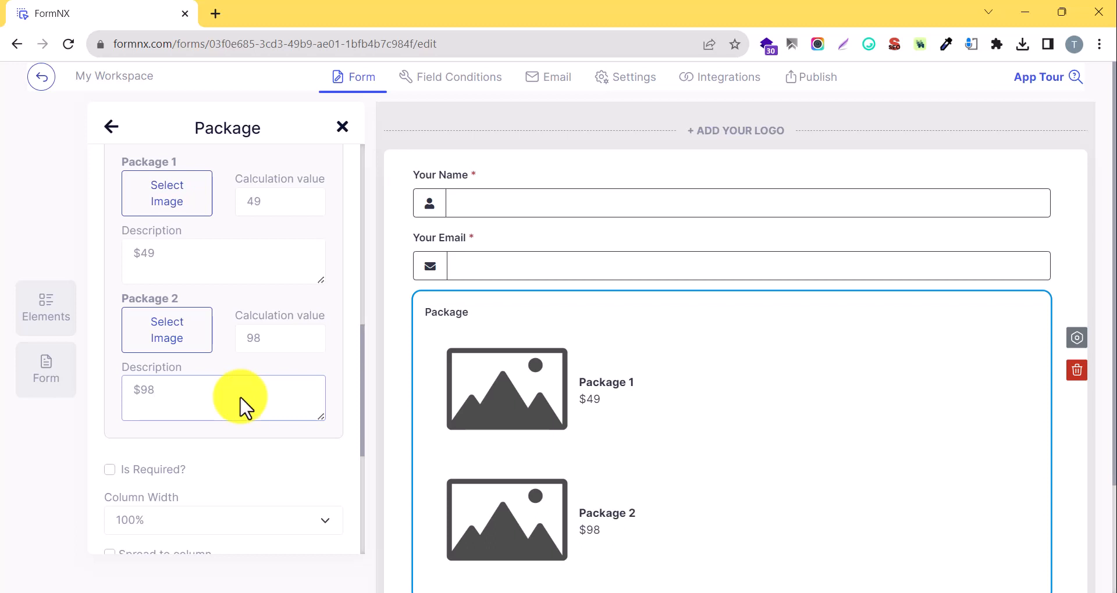
scroll(241, 399, "down", 1)
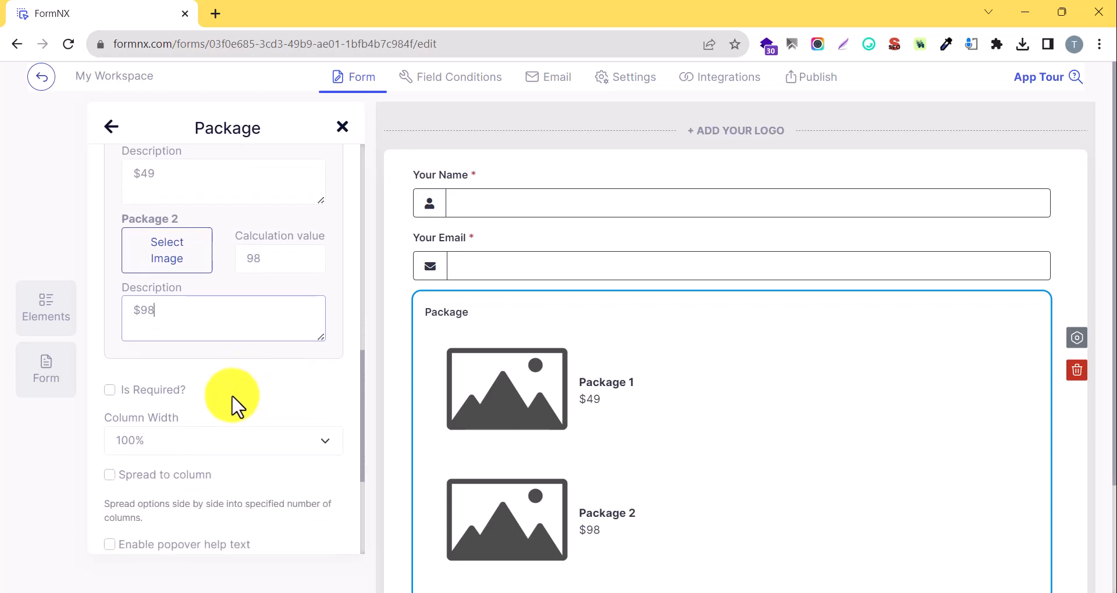
left_click(169, 389)
scroll(268, 376, "down", 2)
scroll(273, 375, "up", 4)
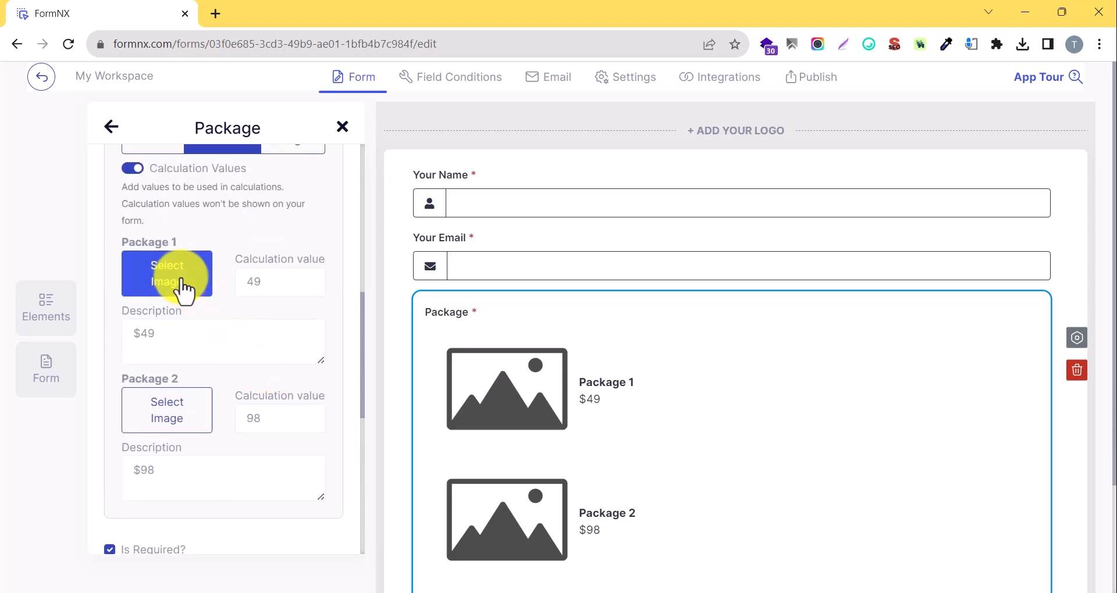
left_click(182, 288)
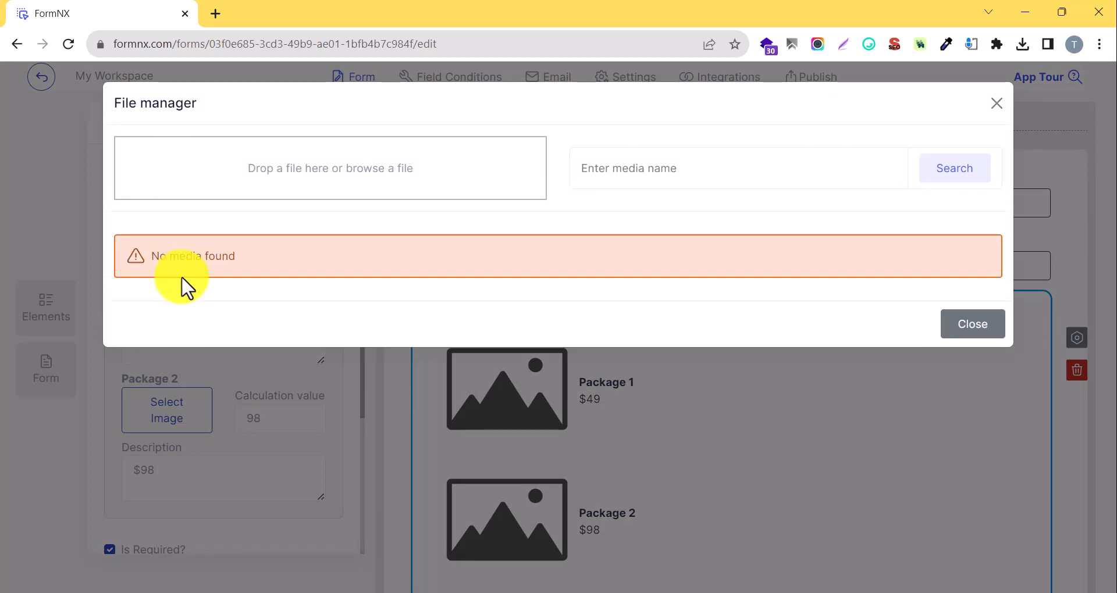
left_click(996, 104)
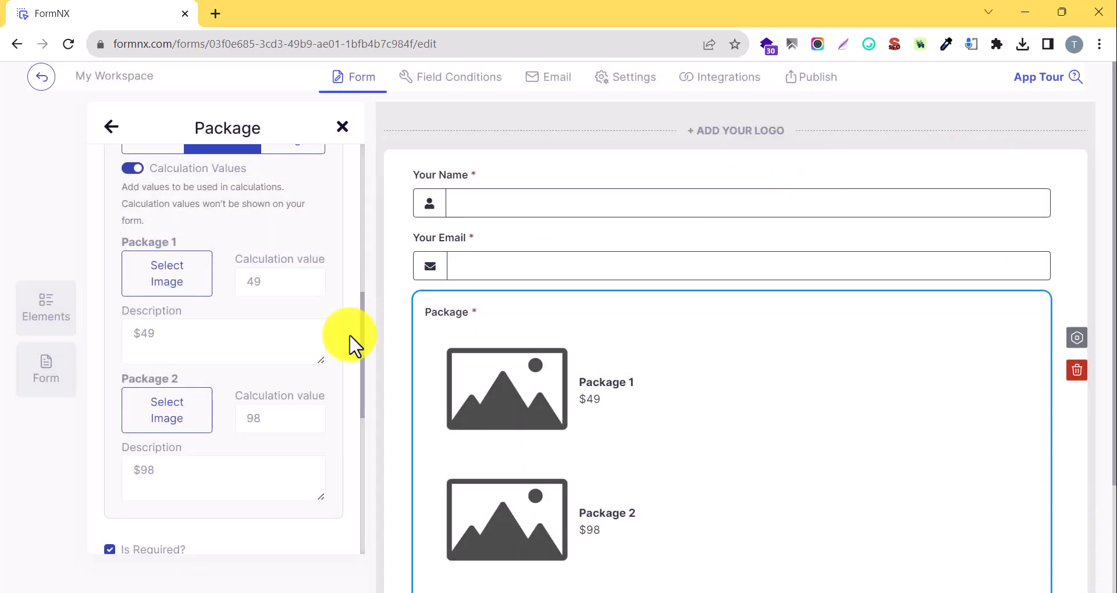
Step: Spread the Package options side by side into 2 columns
scroll(343, 348, "down", 7)
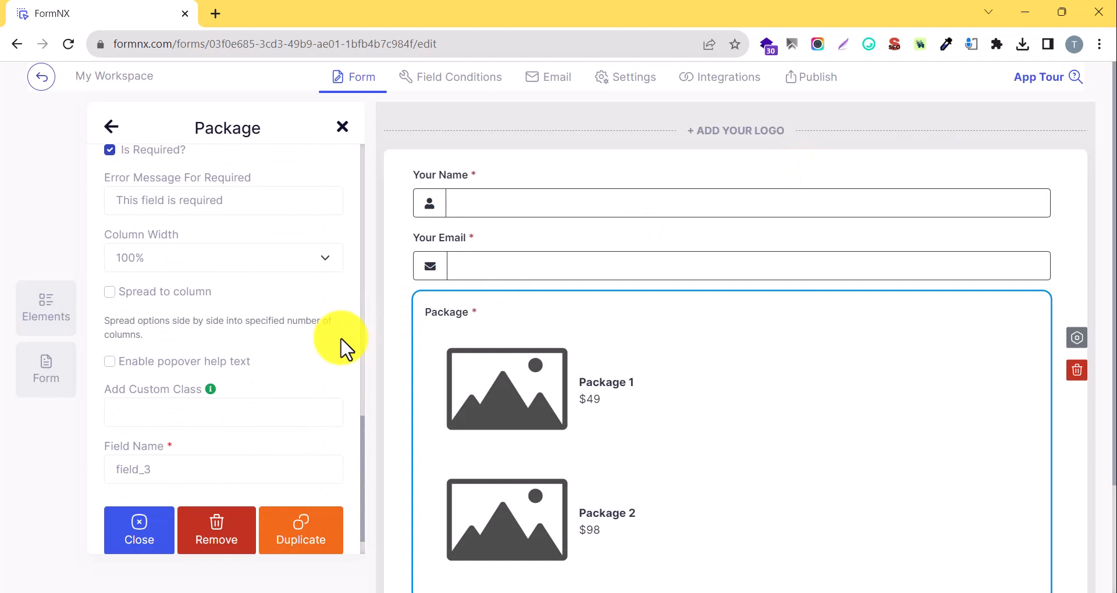
scroll(343, 348, "down", 1)
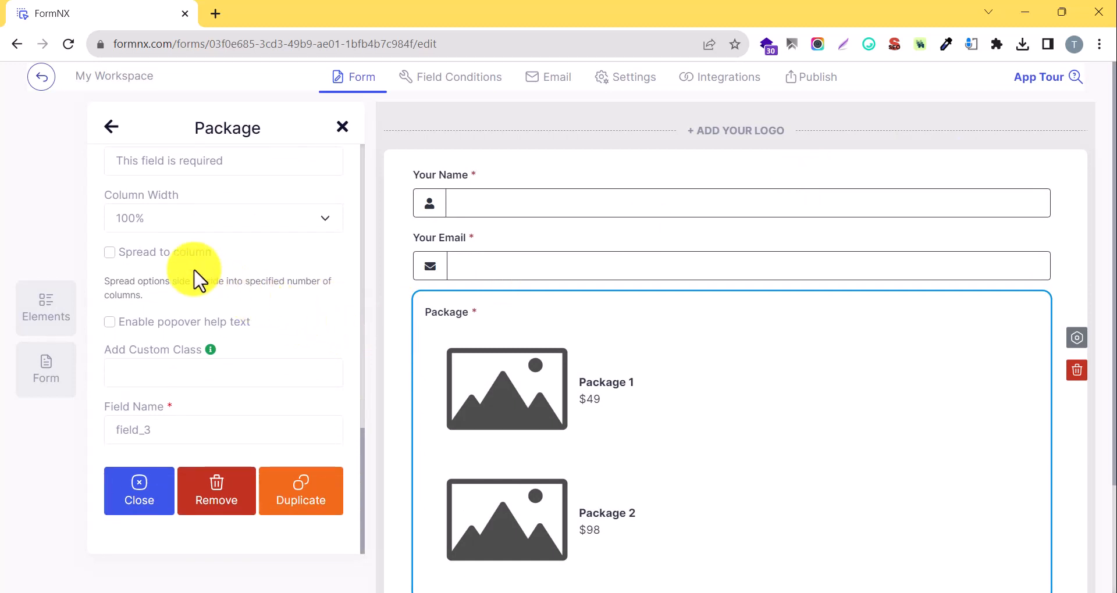
left_click(158, 253)
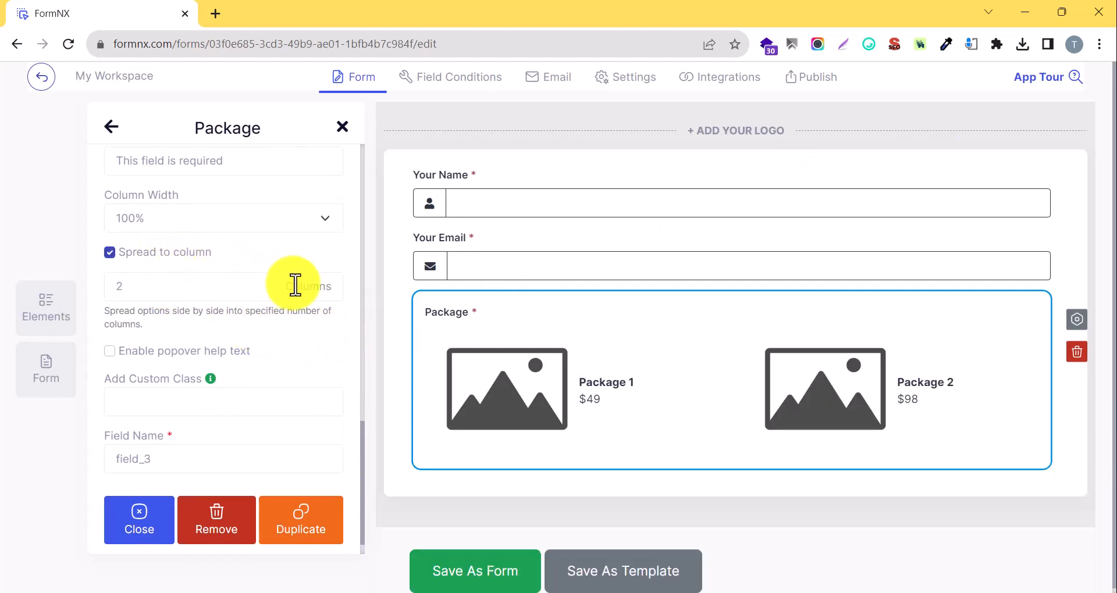
Step: Find the Form calculation element with "cal" and add it to the form directly below the Package field
left_click(113, 128)
left_click(242, 129)
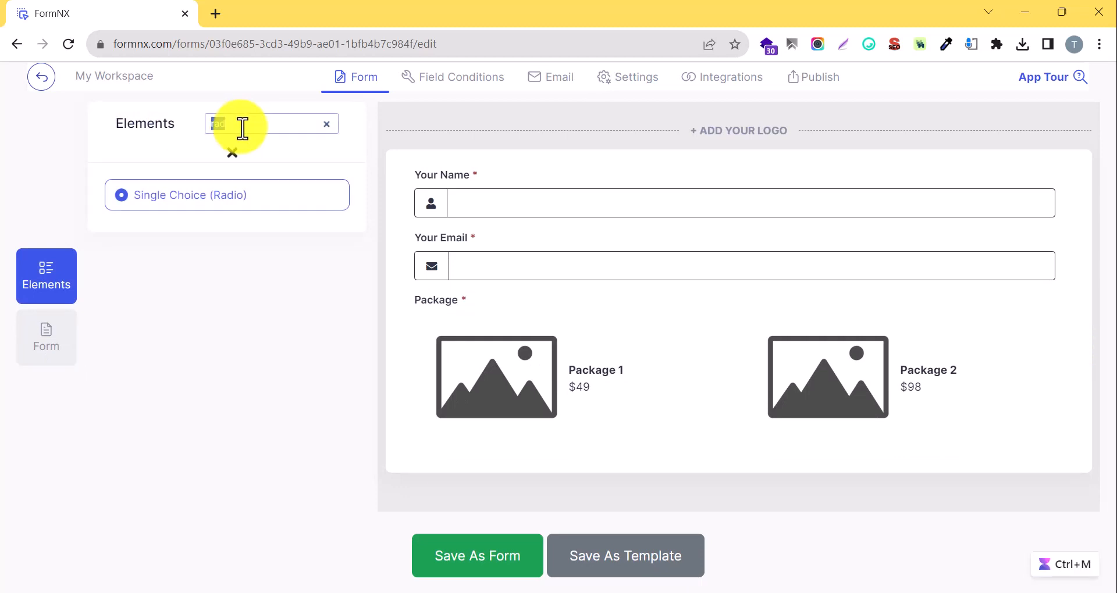
type("cal")
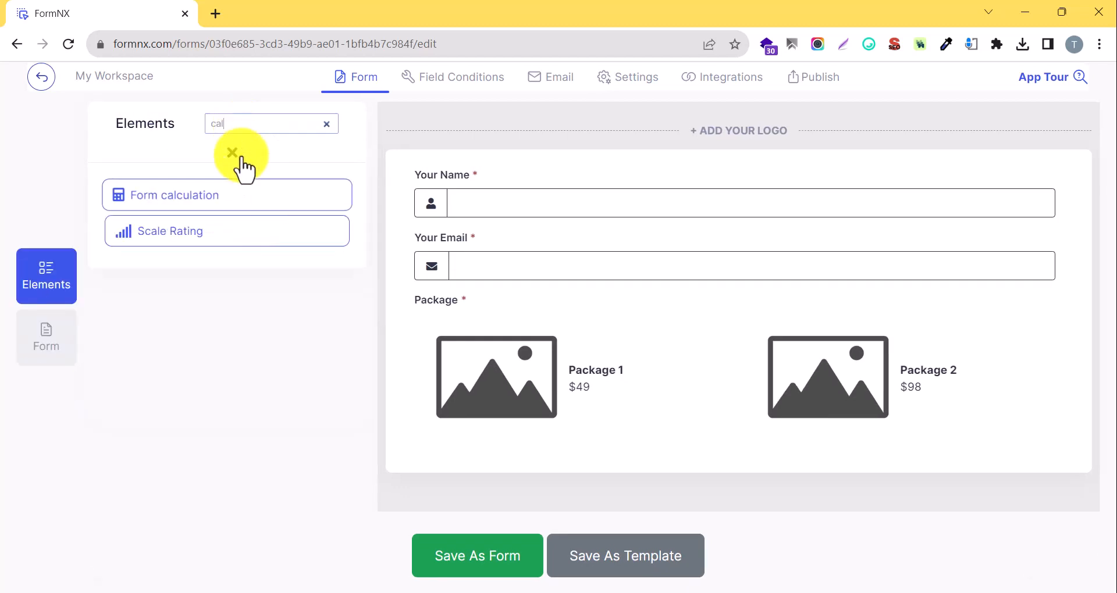
left_click_drag(250, 198, 542, 438)
left_click_drag(421, 393, 424, 315)
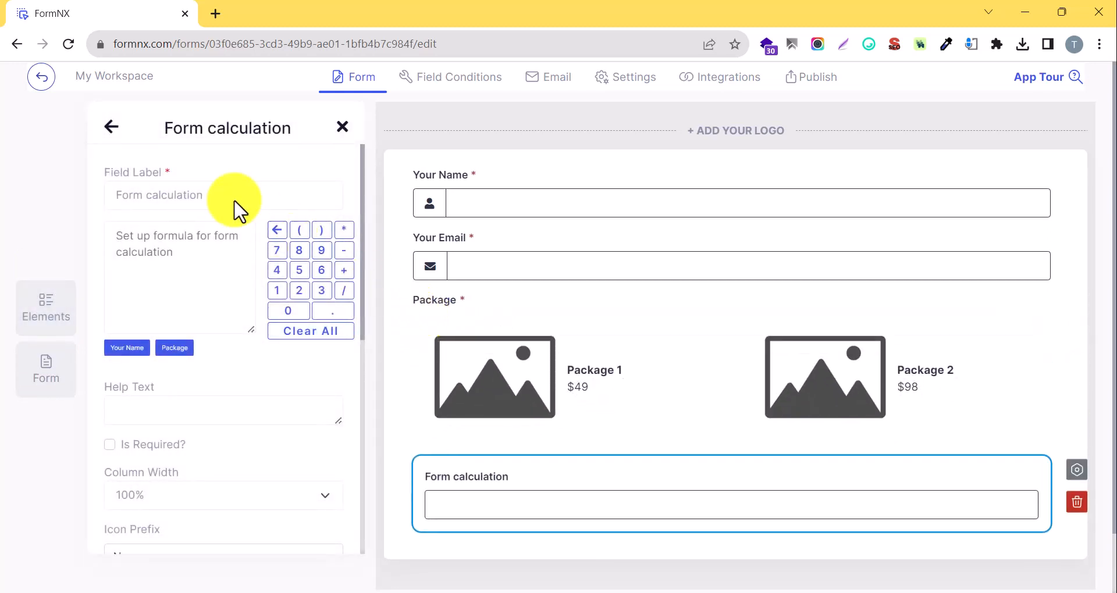
Step: Find the Number element with "num" and place it between the Package and Form calculation fields
left_click(110, 127)
double_click(274, 124)
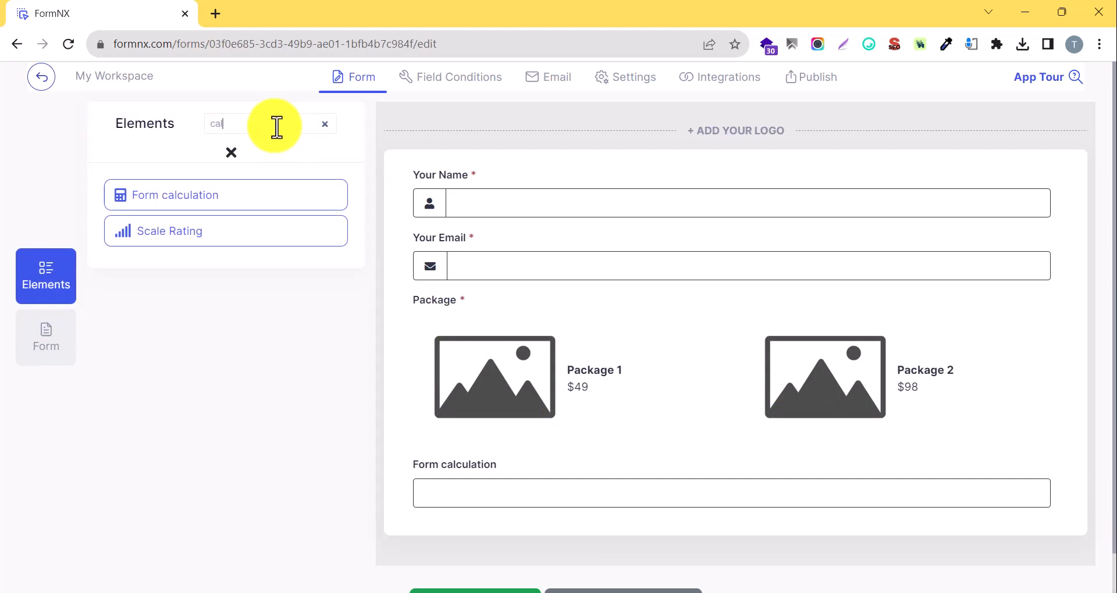
type("nu")
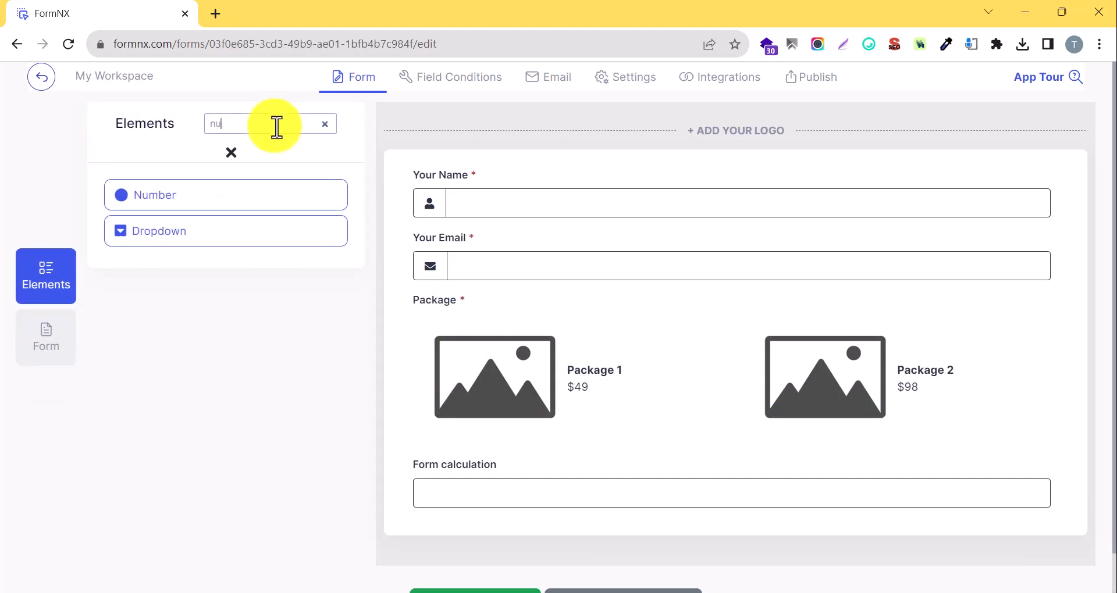
type("m")
left_click_drag(274, 195, 573, 427)
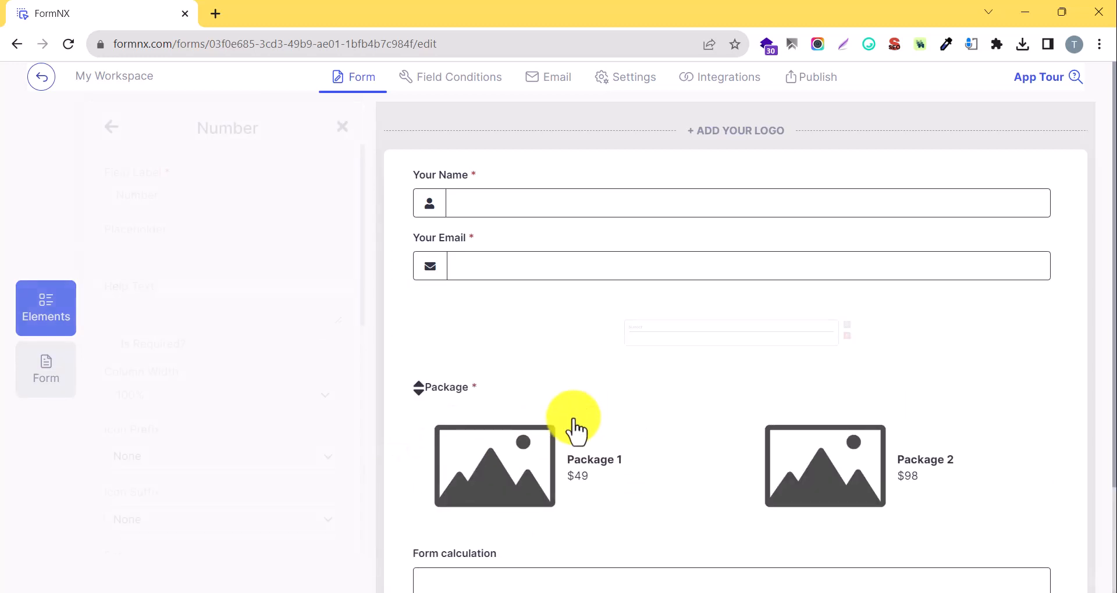
left_click_drag(420, 391, 419, 329)
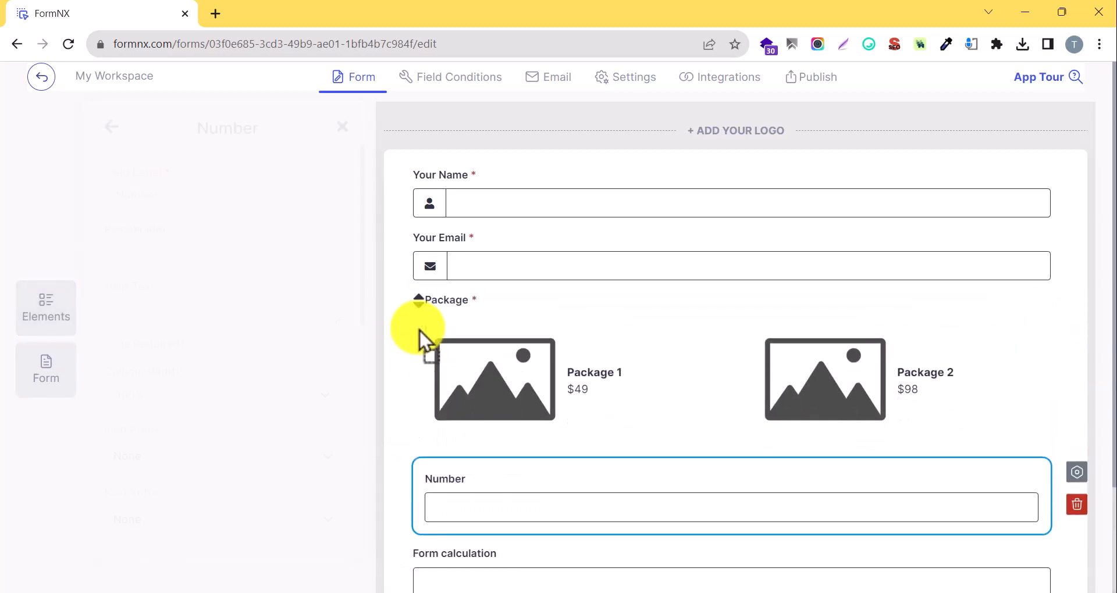
Step: Label the Number field "Quantity of package" and make it required
left_click(295, 152)
key("ctrl+a")
type("Quani")
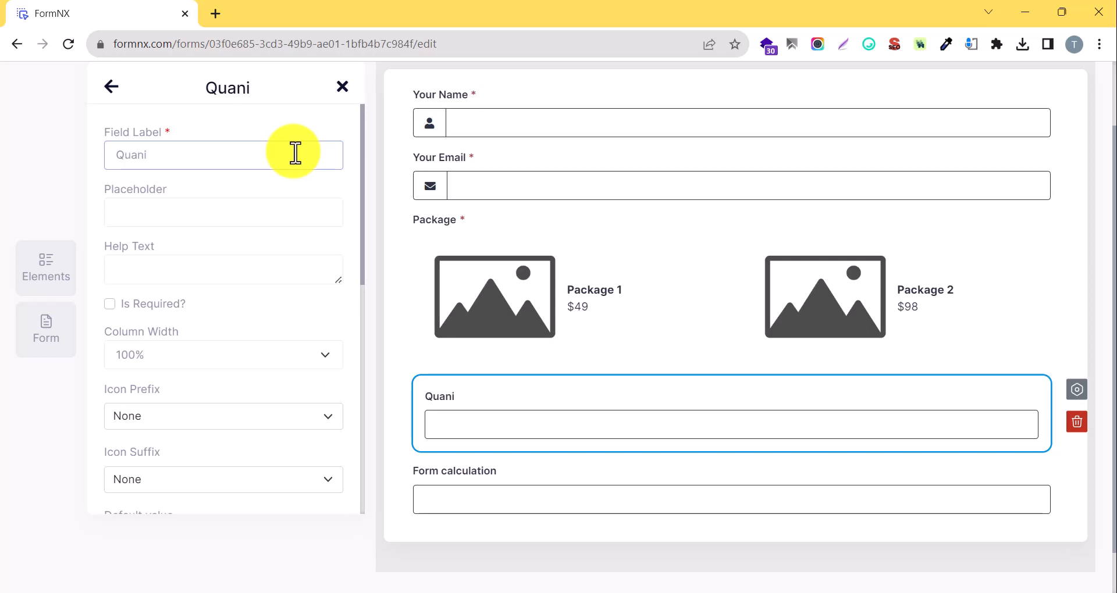
key("BackSpace")
type("tity of package")
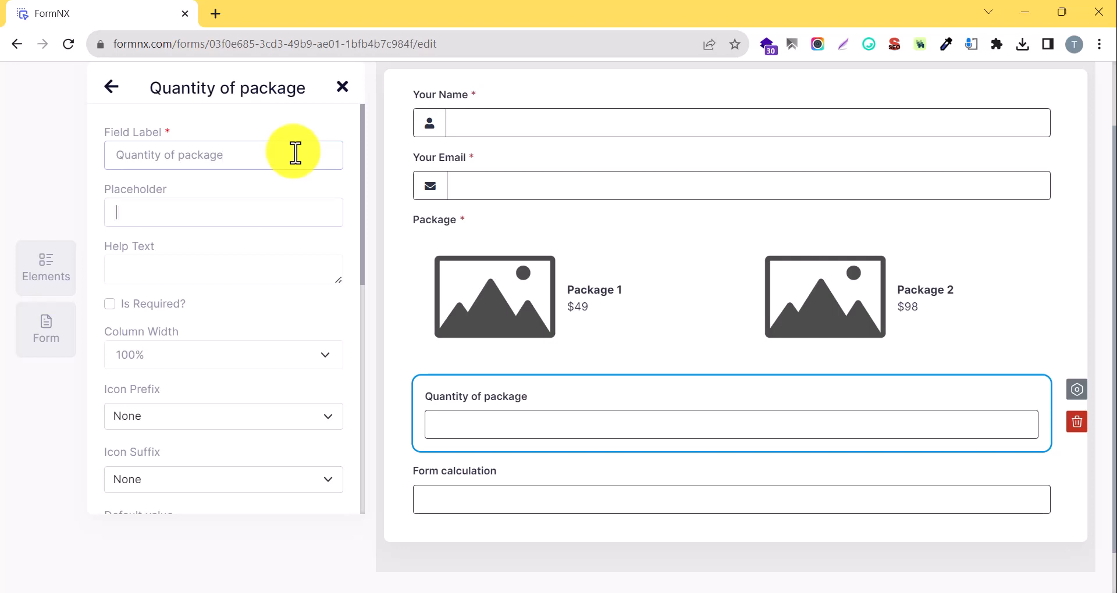
left_click(130, 307)
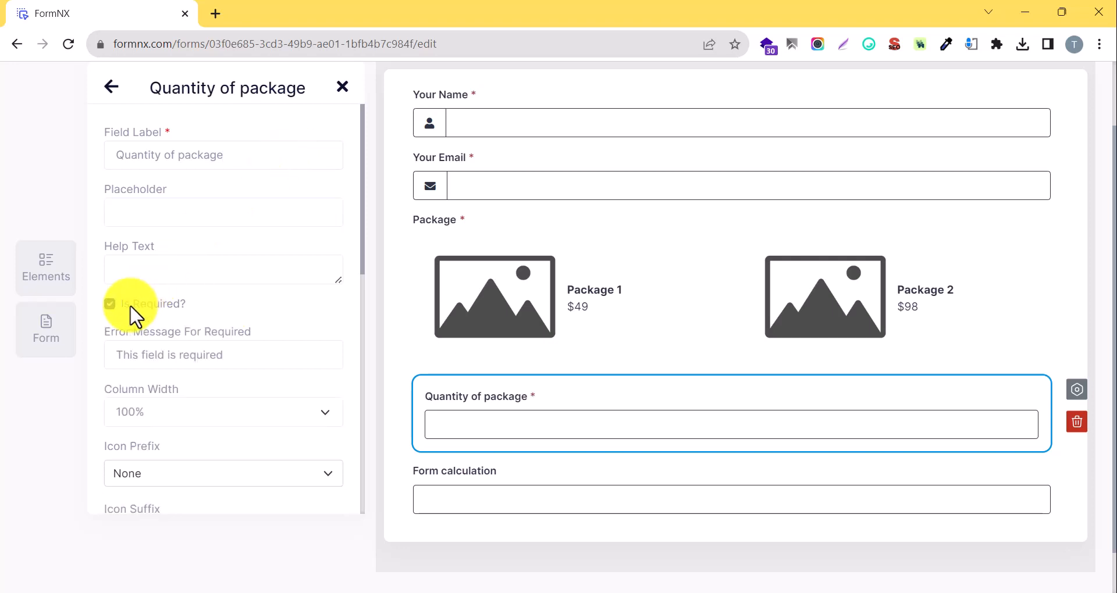
scroll(153, 269, "down", 3)
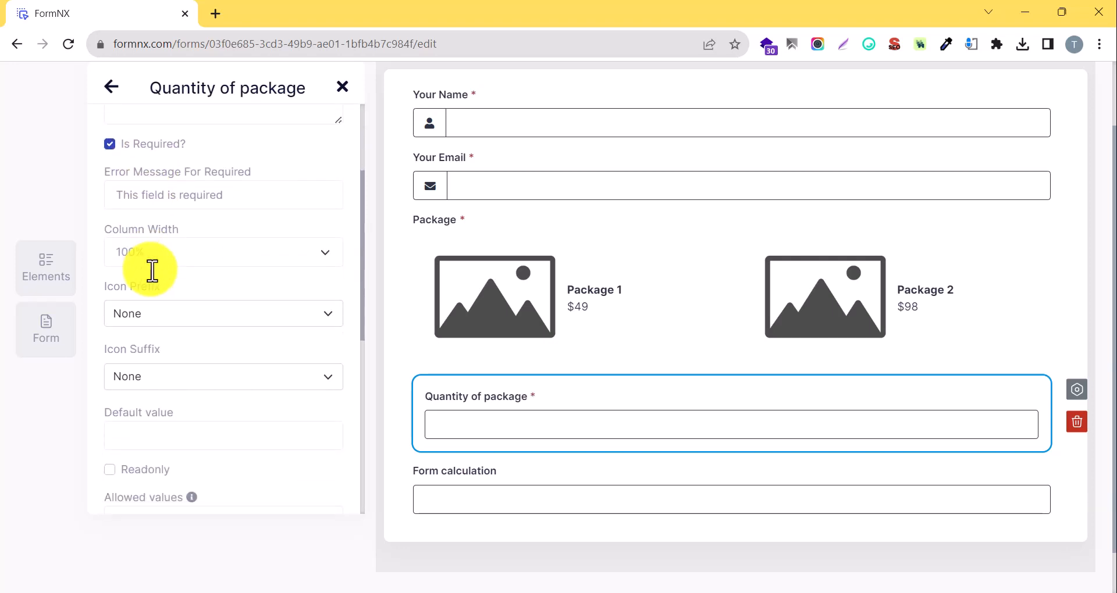
scroll(165, 322, "down", 3)
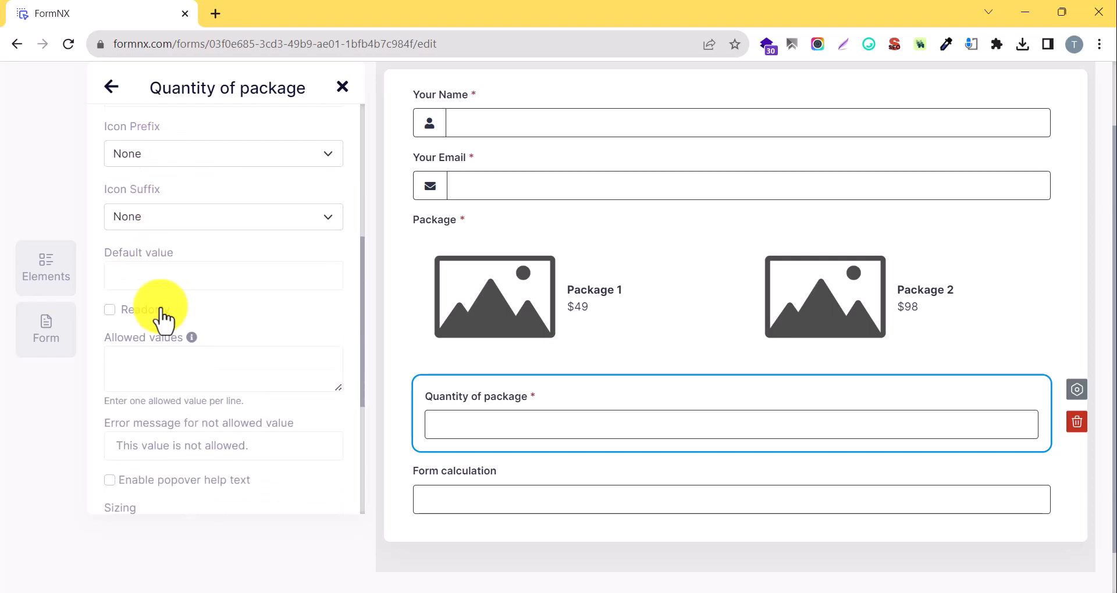
double_click(114, 94)
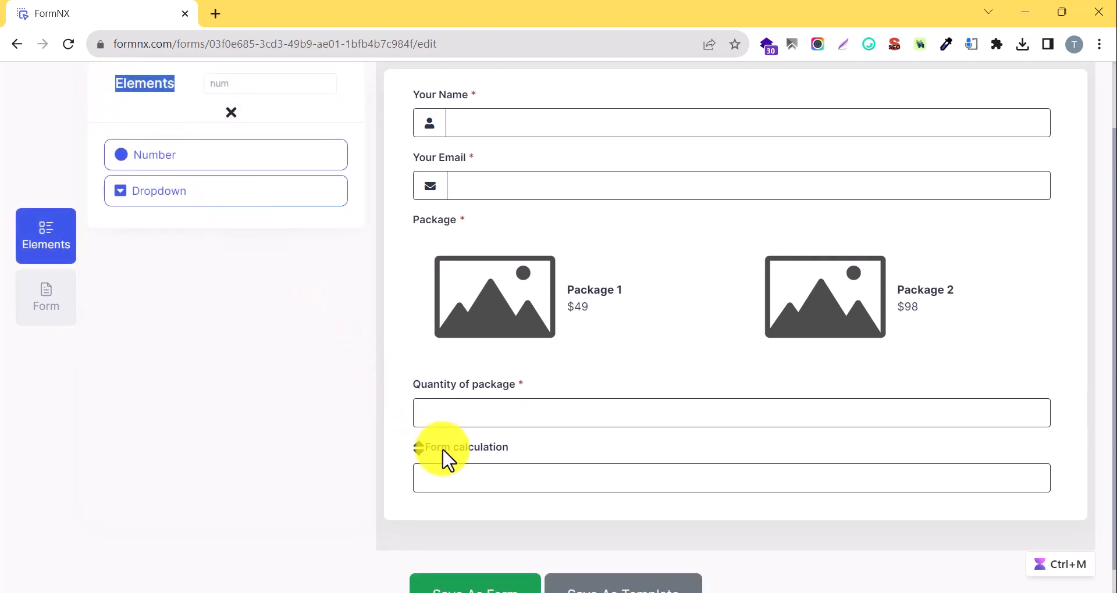
Step: Set the Form calculation formula to Package multiplied by Quantity of package, {field_3}*{field_5}
left_click(446, 458)
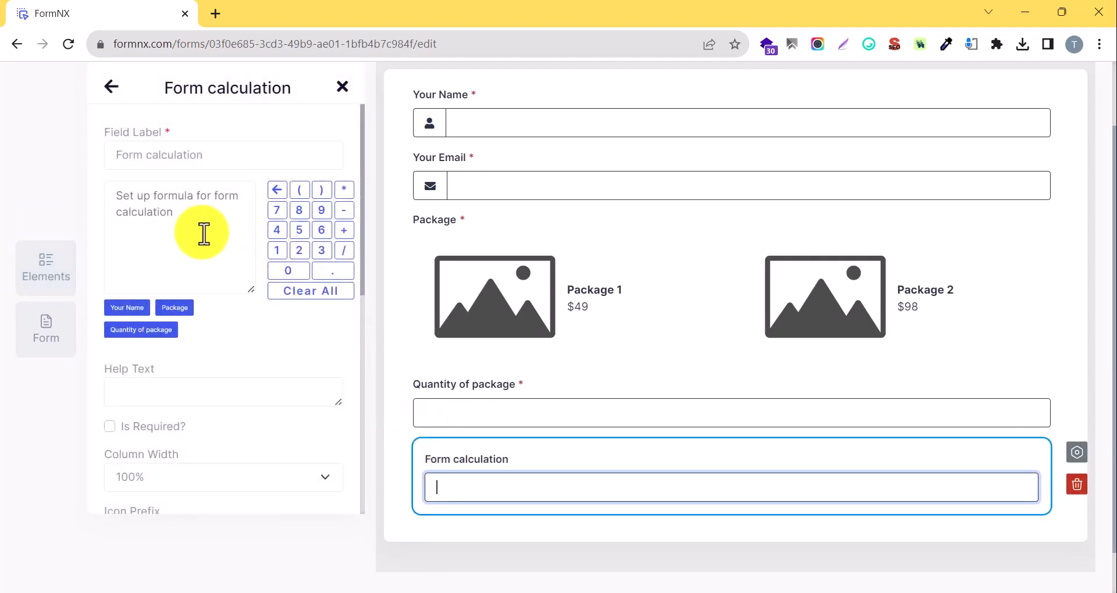
left_click(196, 226)
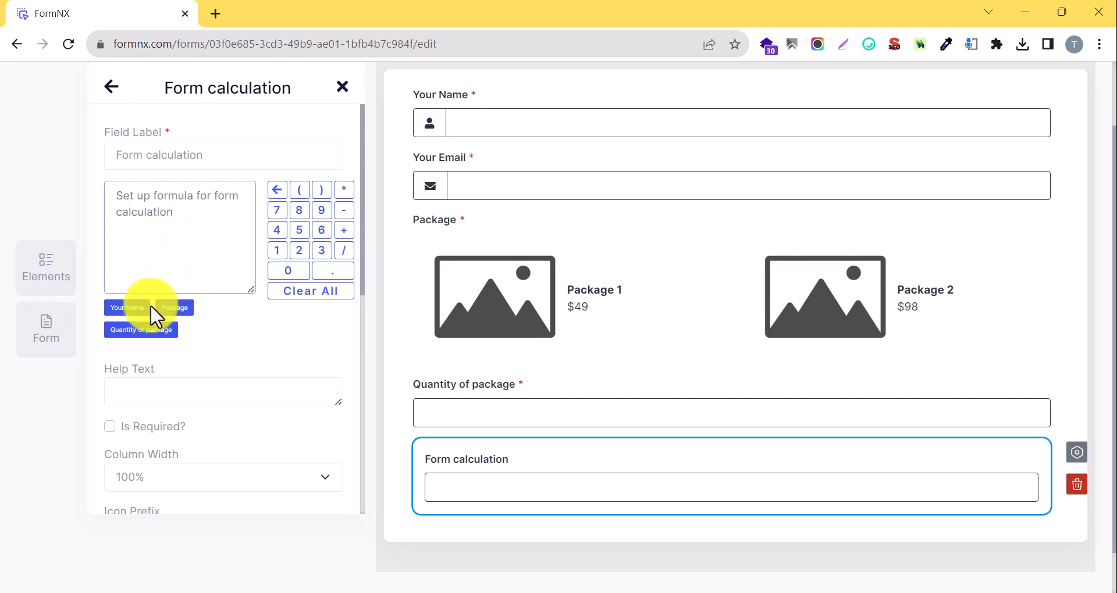
left_click(172, 308)
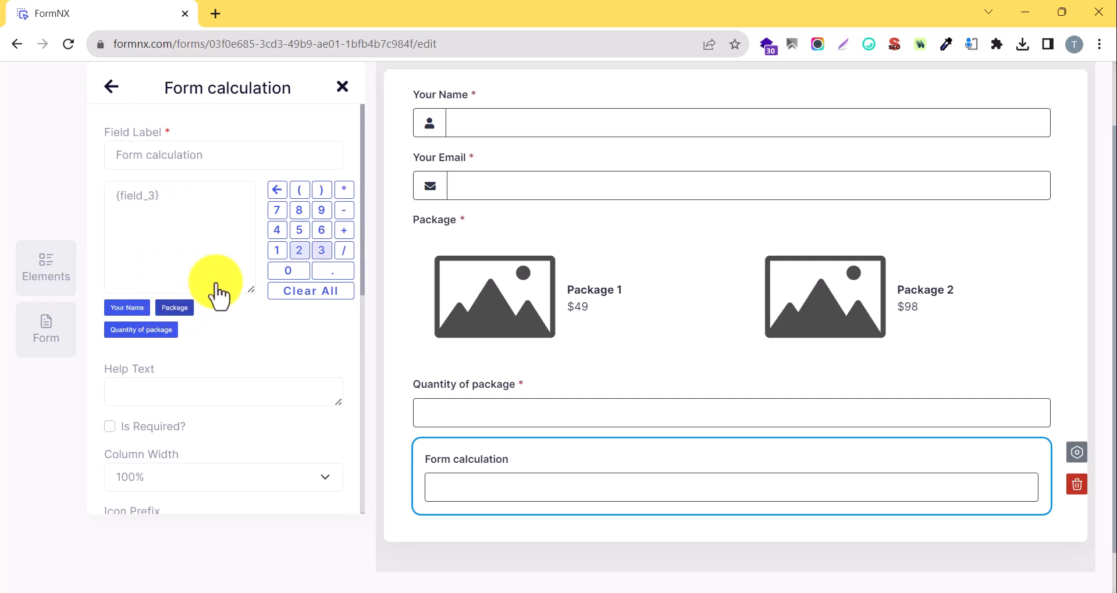
left_click(343, 190)
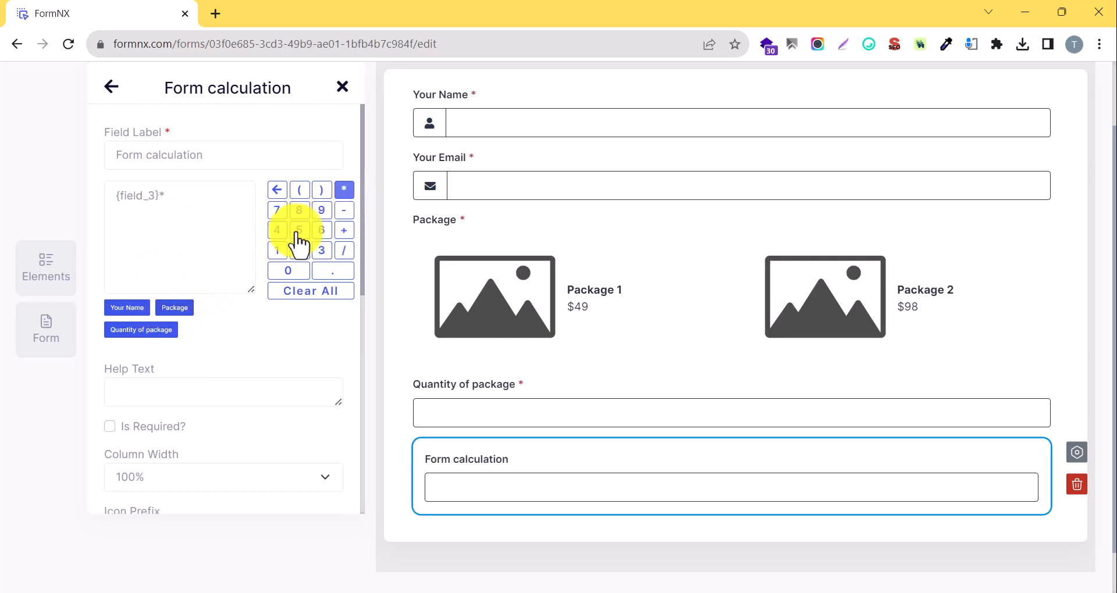
left_click(150, 331)
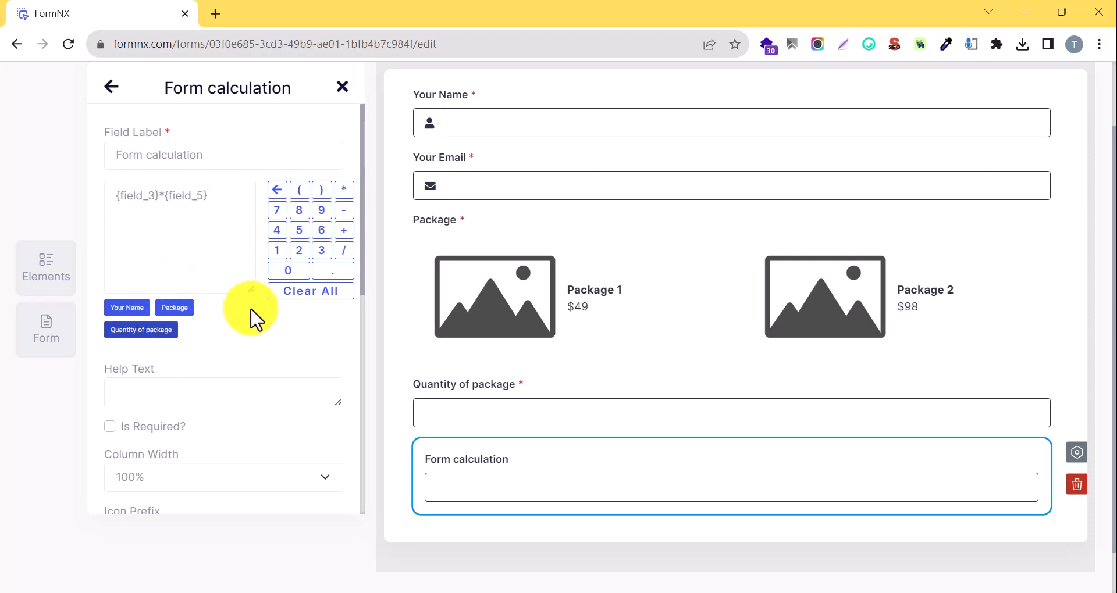
Step: Make the Form calculation field read-only and hide it on the form
scroll(251, 319, "down", 1)
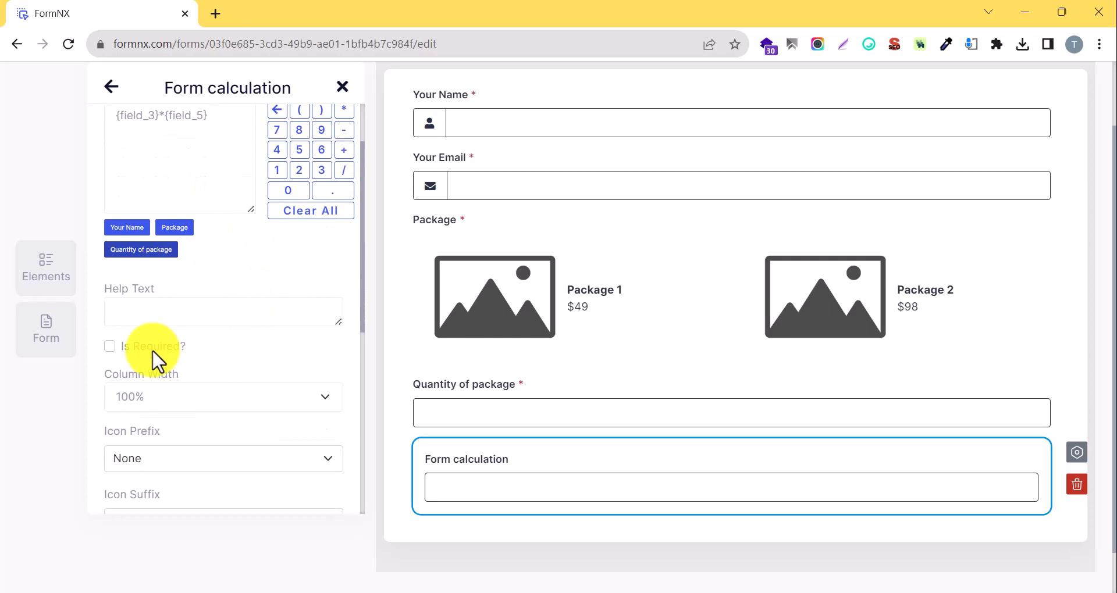
scroll(123, 372, "down", 1)
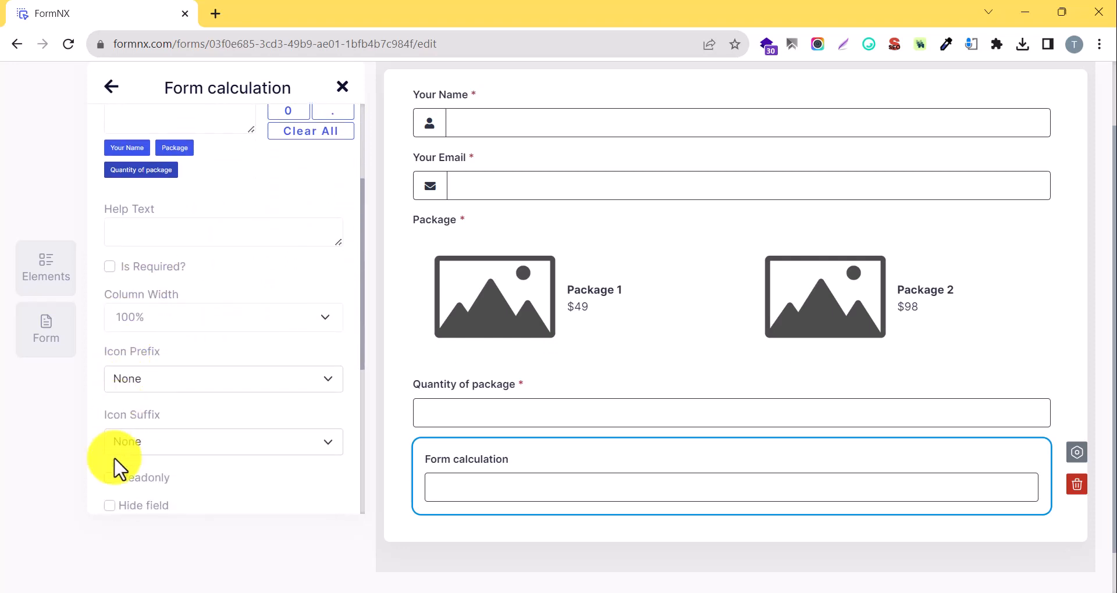
left_click(110, 478)
scroll(112, 459, "down", 2)
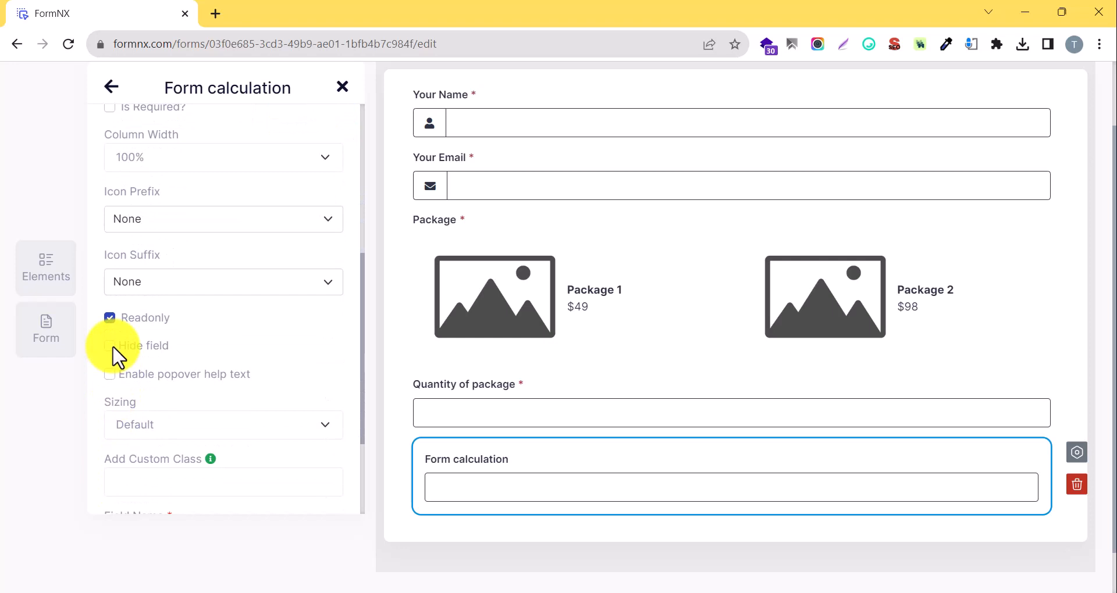
left_click(110, 347)
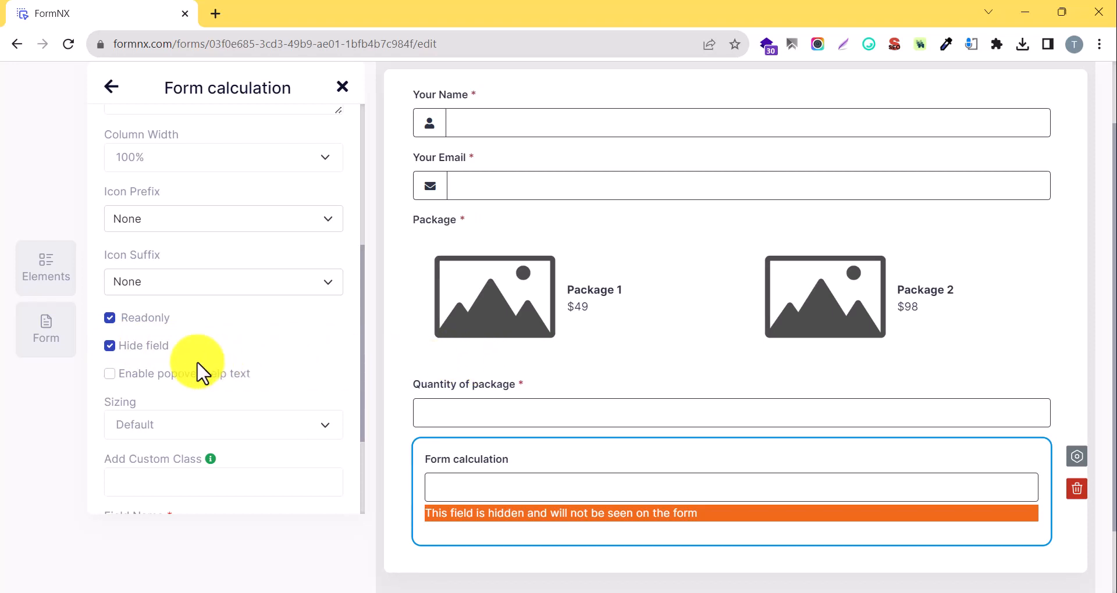
scroll(199, 369, "down", 2)
scroll(199, 369, "up", 4)
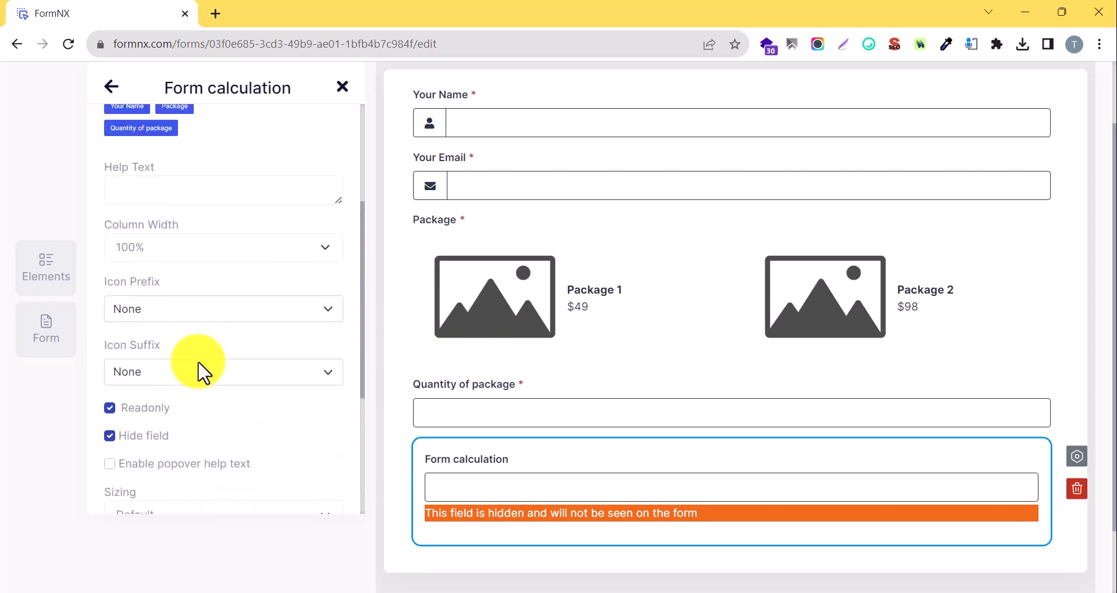
scroll(384, 323, "up", 2)
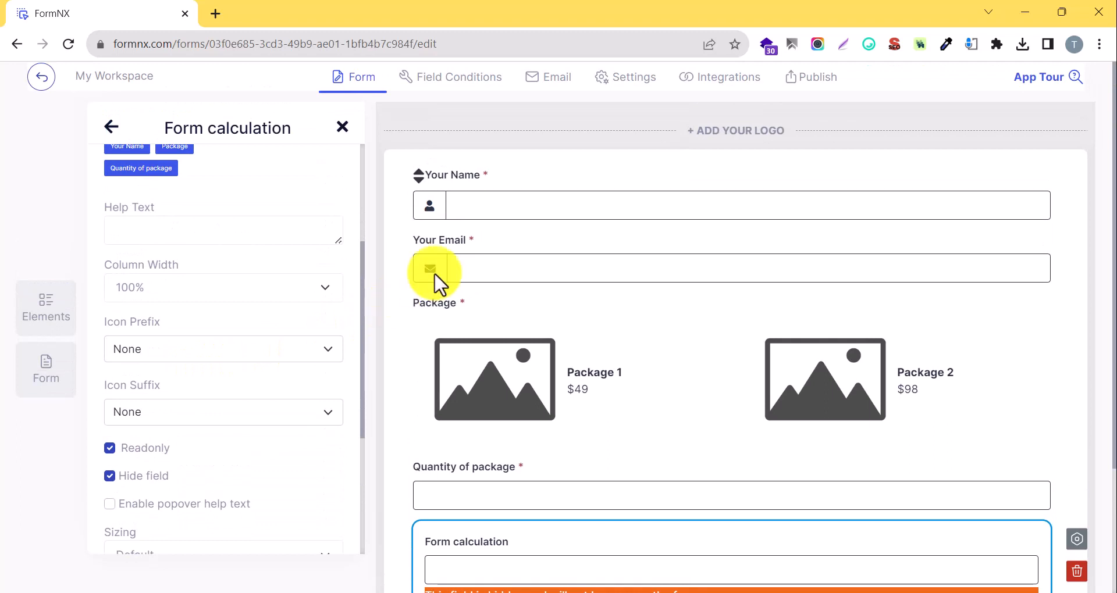
Step: Connect the Stripe integration to the form, authorizing FormNX with the existing Stripe account
left_click(702, 85)
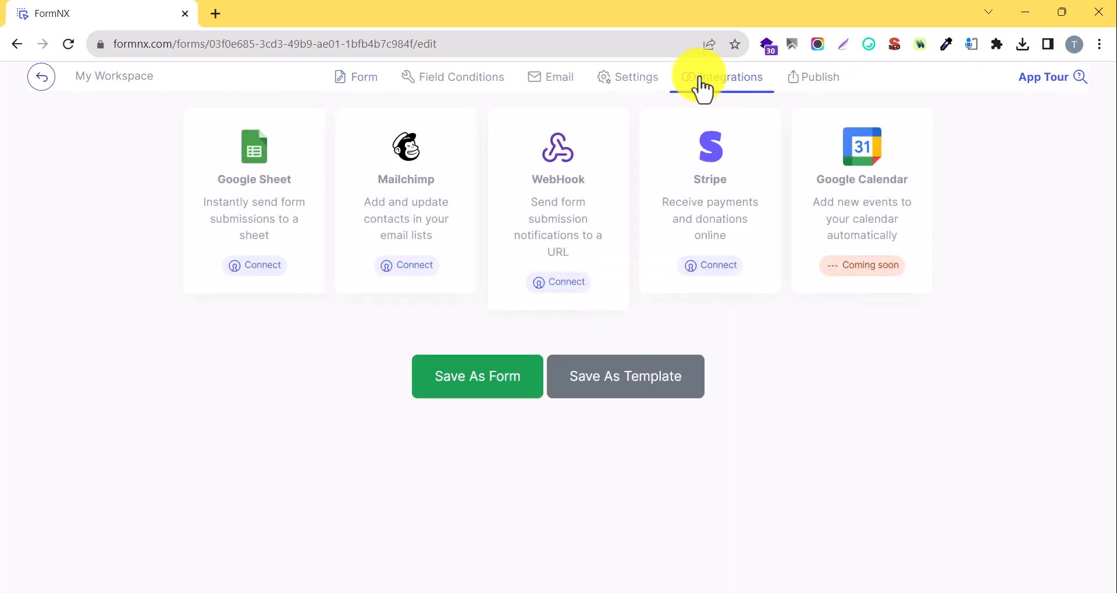
left_click(706, 269)
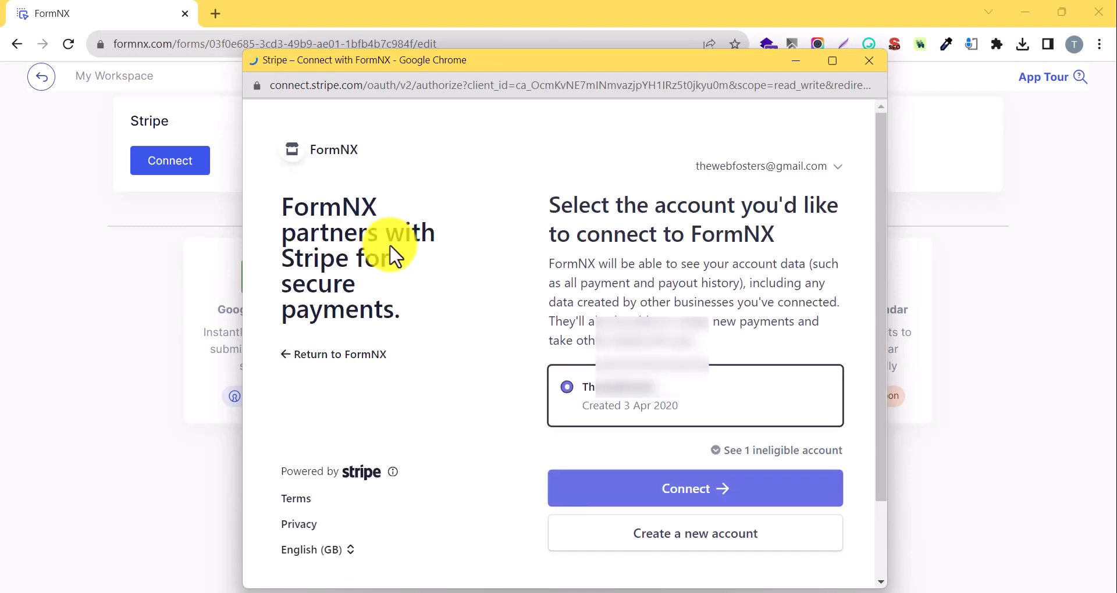
left_click(684, 501)
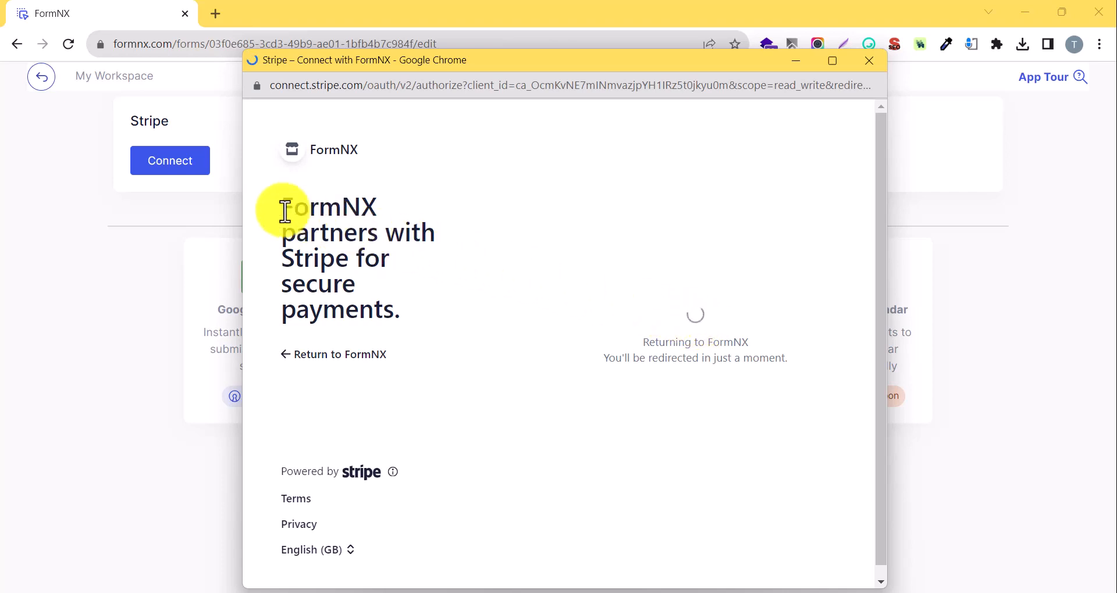
left_click_drag(284, 211, 410, 337)
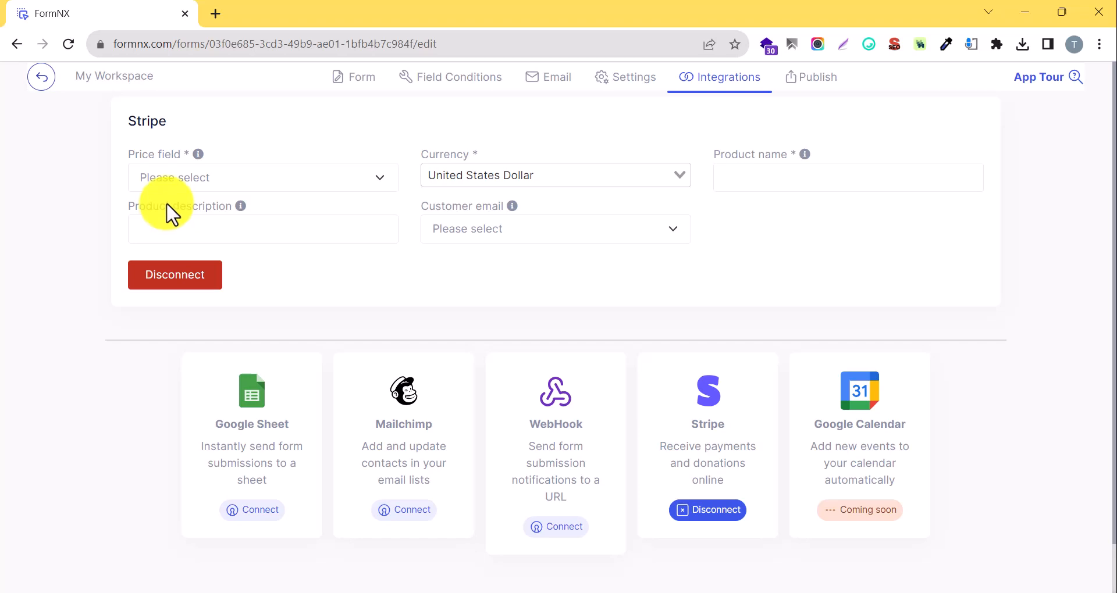
Step: Set Stripe's price field to Form calculation and its product name to "Package"
left_click(171, 183)
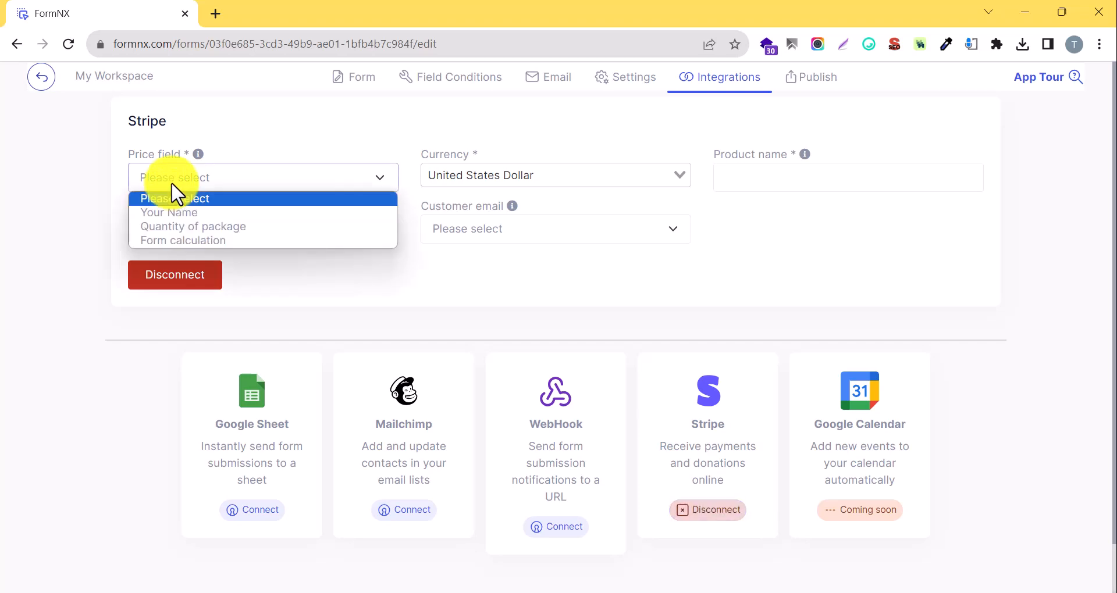
left_click(176, 240)
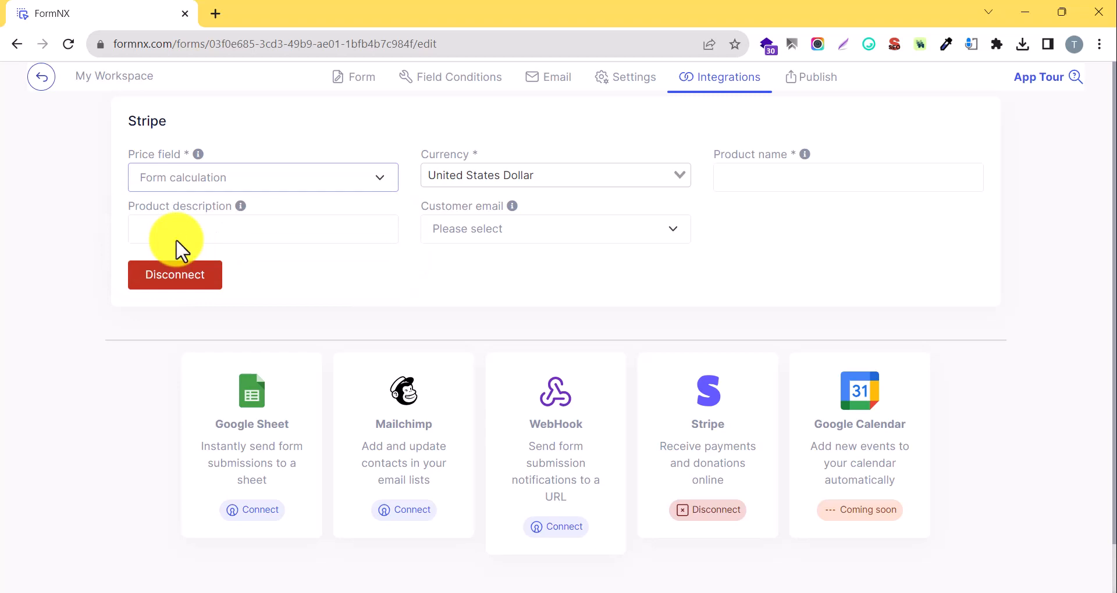
left_click(764, 187)
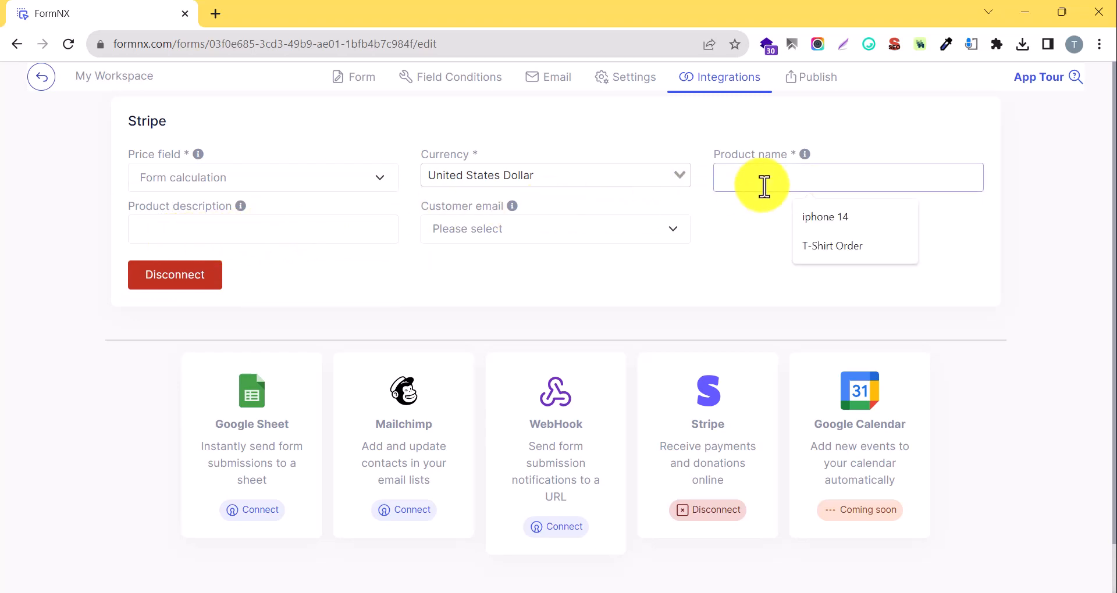
type("Package")
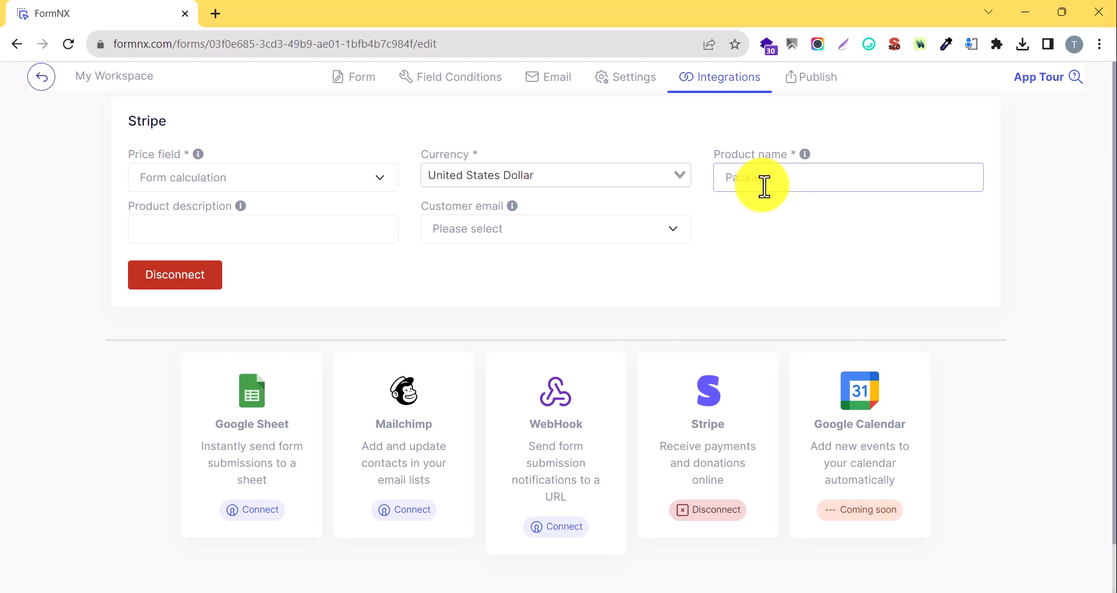
Step: Enter "Some desfiption here" as the Stripe product description and choose Your Email as the customer email
left_click(330, 230)
type("Some")
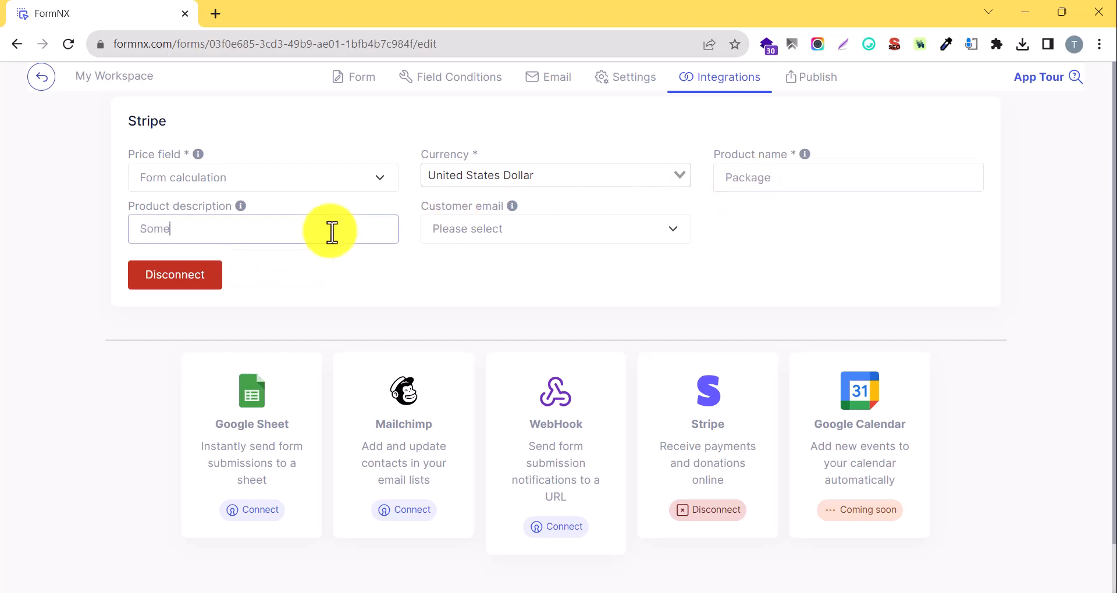
type(" desfiption here")
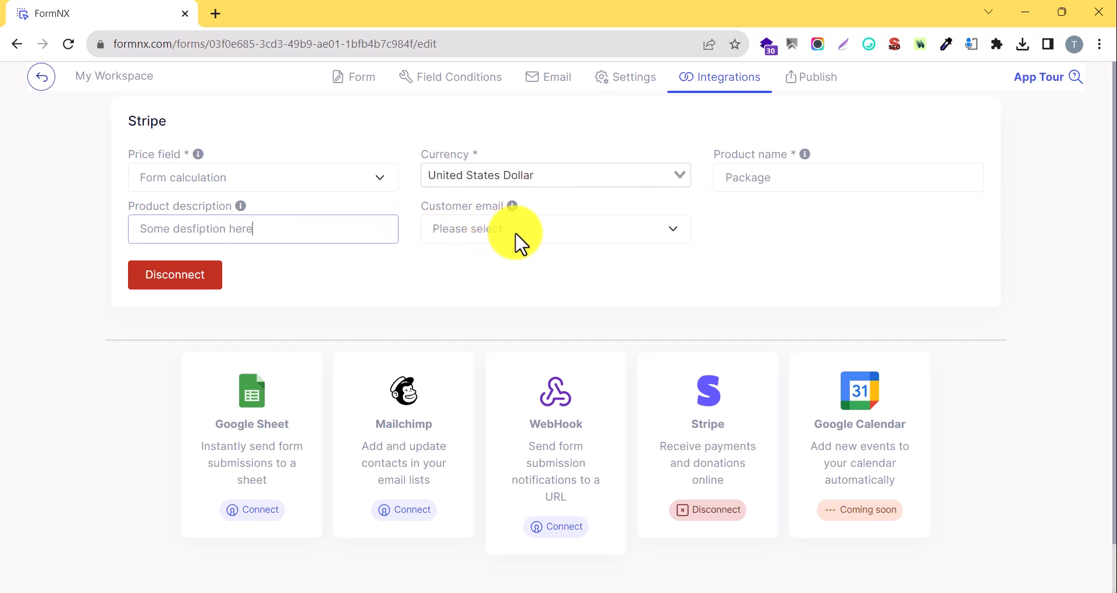
left_click(515, 232)
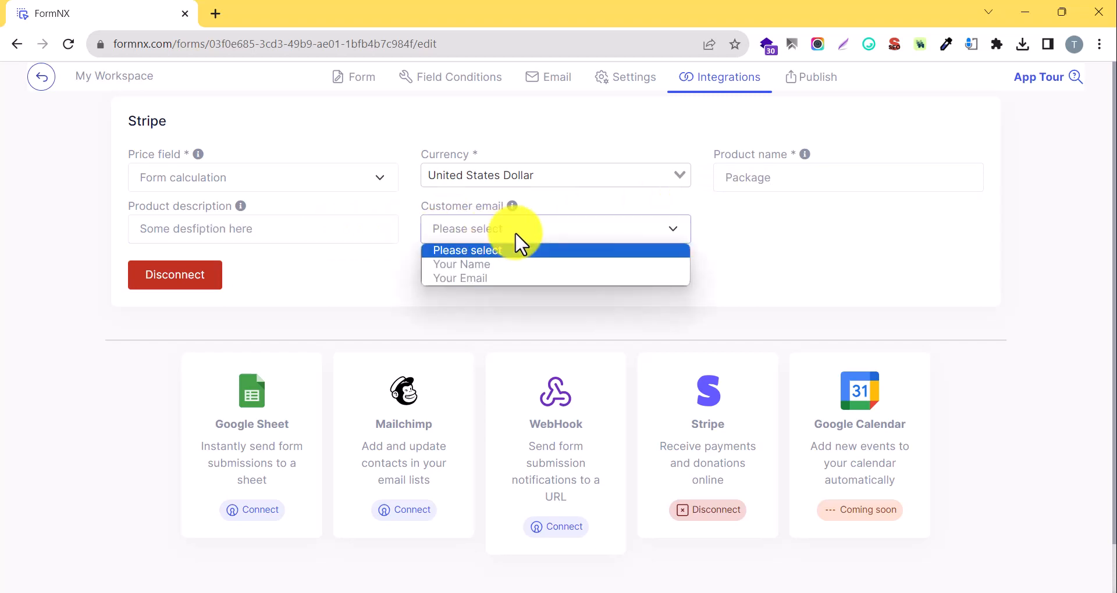
left_click(480, 278)
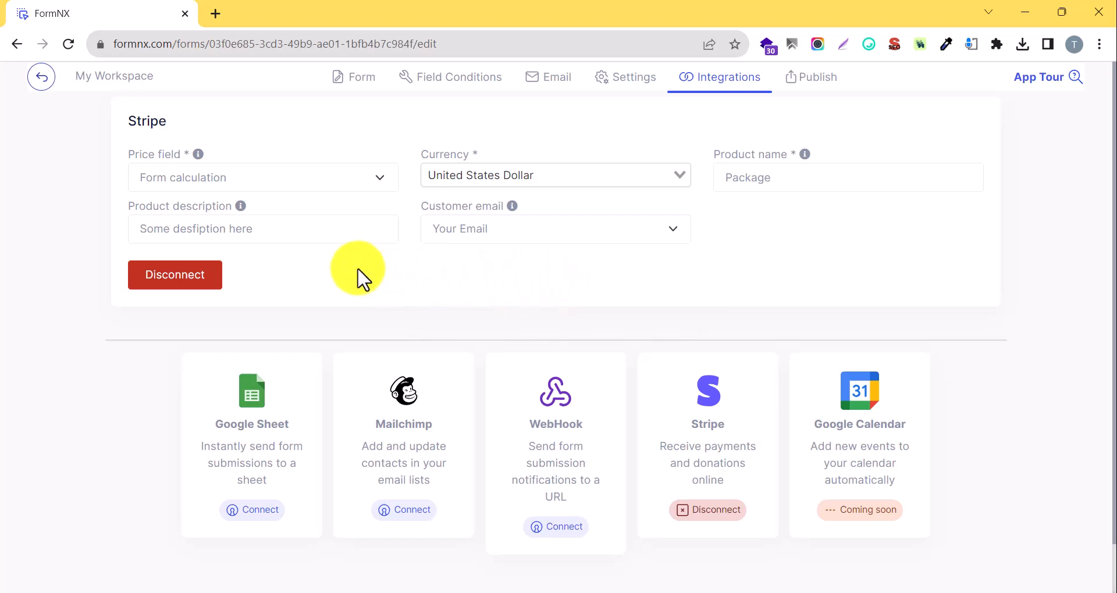
Step: Save the form under the name "Payment form Demo"
scroll(358, 280, "down", 1)
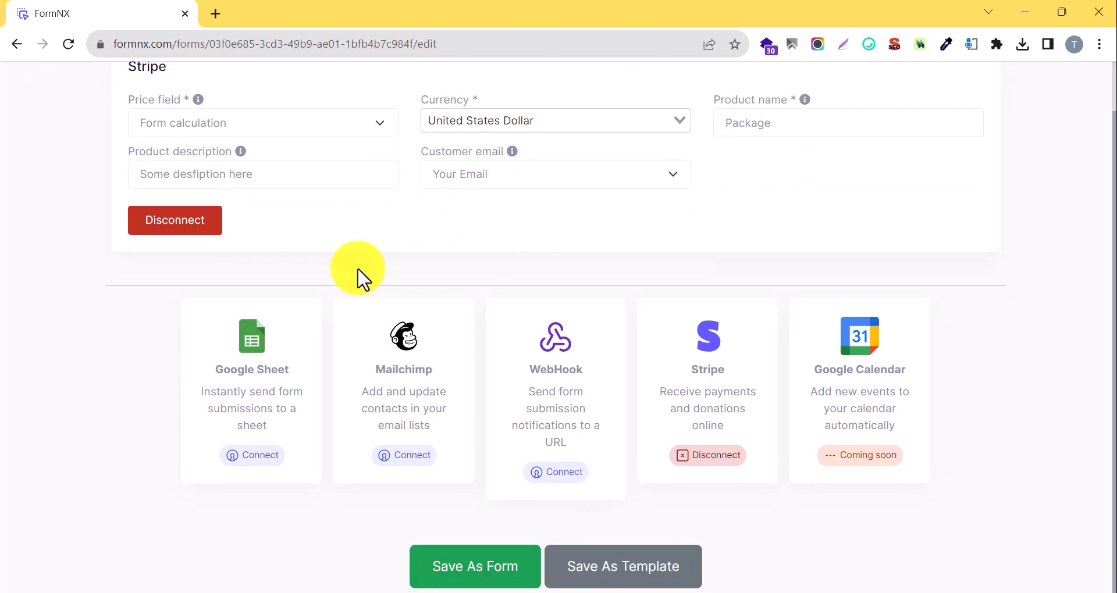
left_click(489, 567)
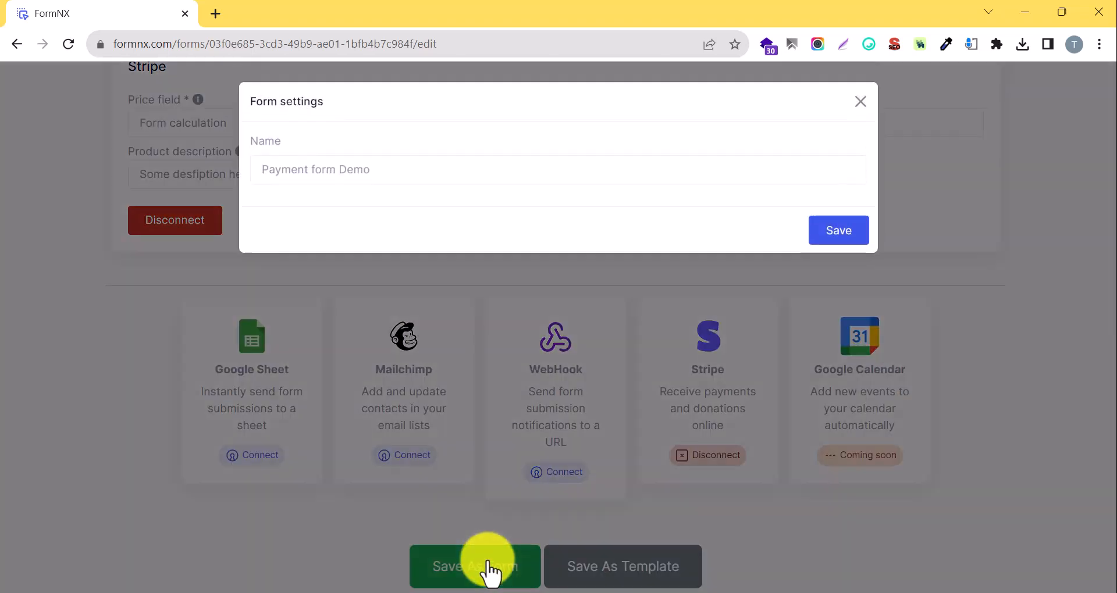
left_click(839, 230)
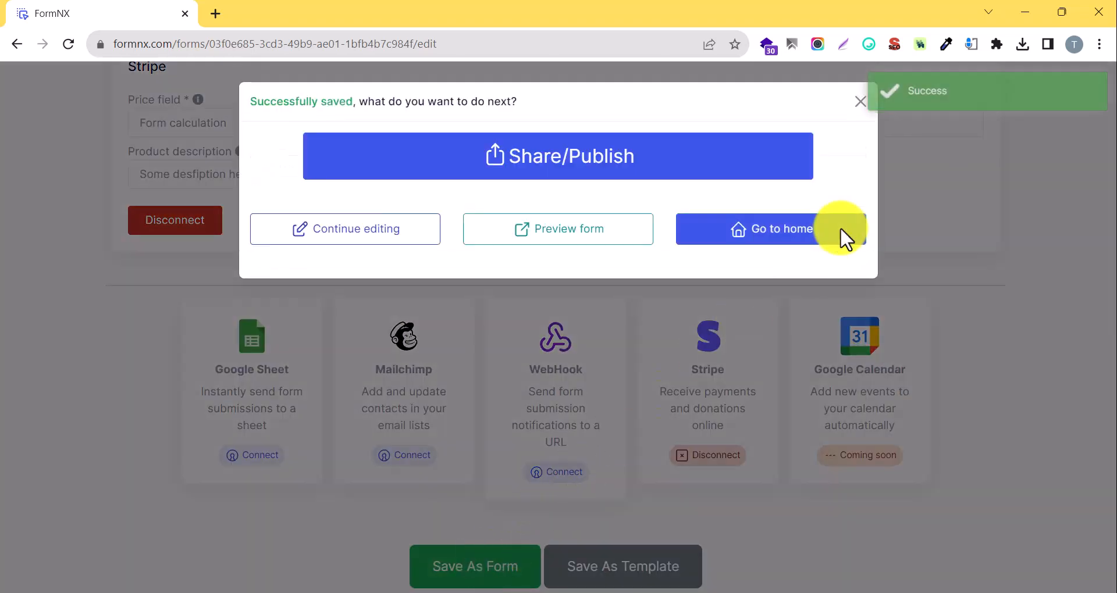
Step: Go to the form's publishing options and open its direct link in a new tab
left_click(555, 169)
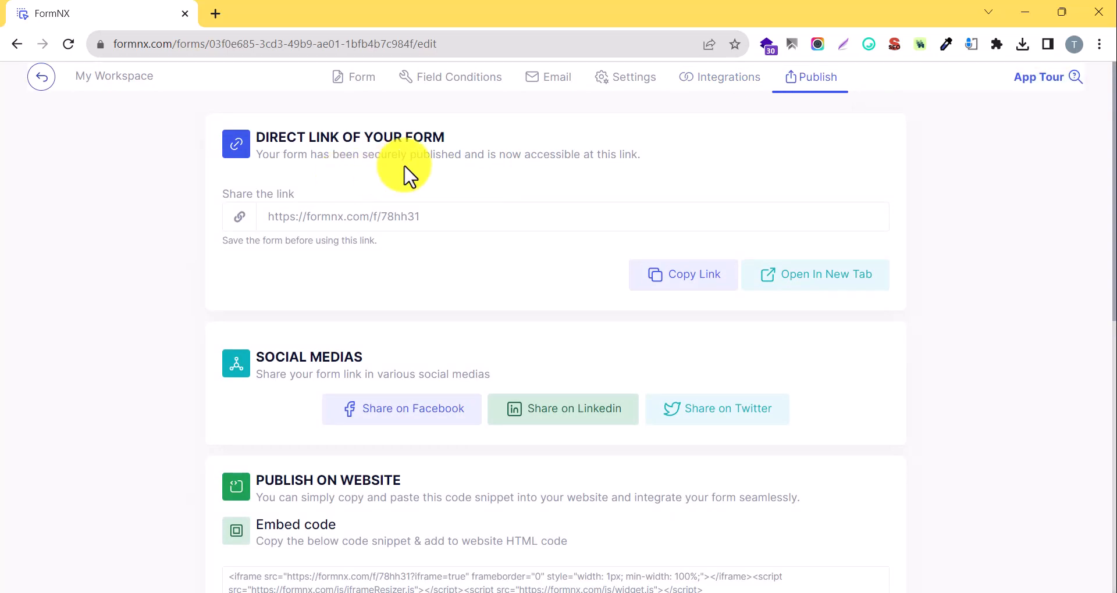
scroll(405, 175, "down", 4)
scroll(406, 168, "up", 4)
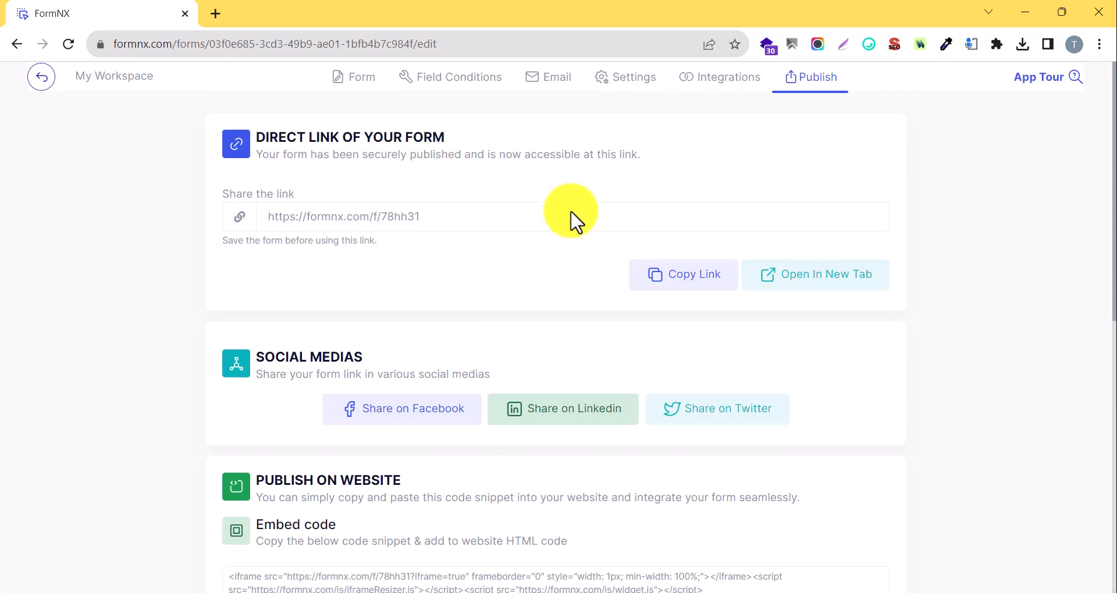
left_click(819, 285)
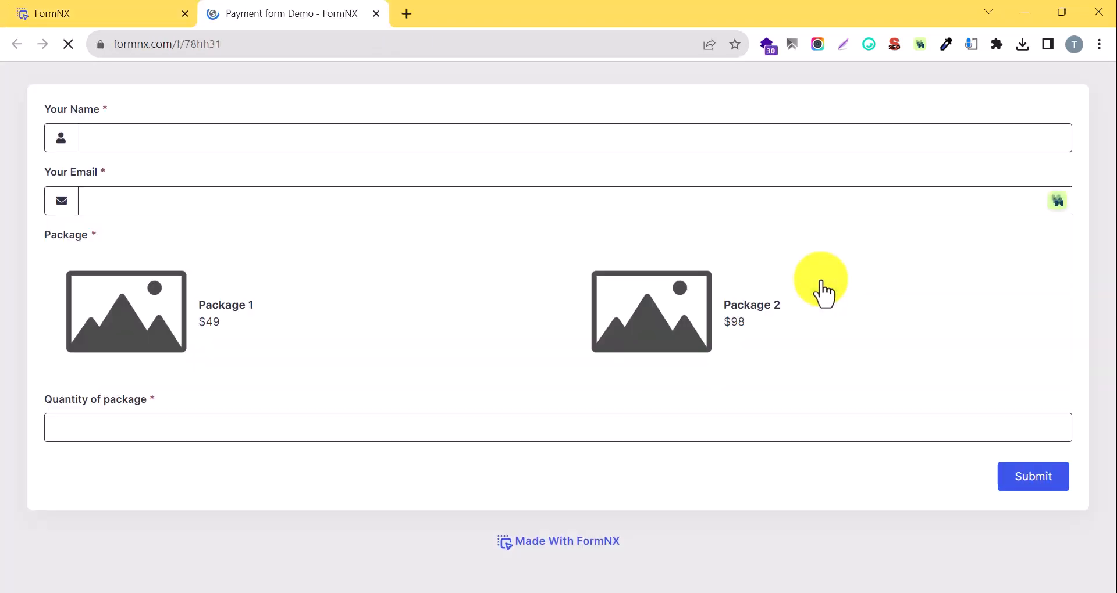
Step: Fill in the name and e-mail fields of the published form with test data
left_click(171, 134)
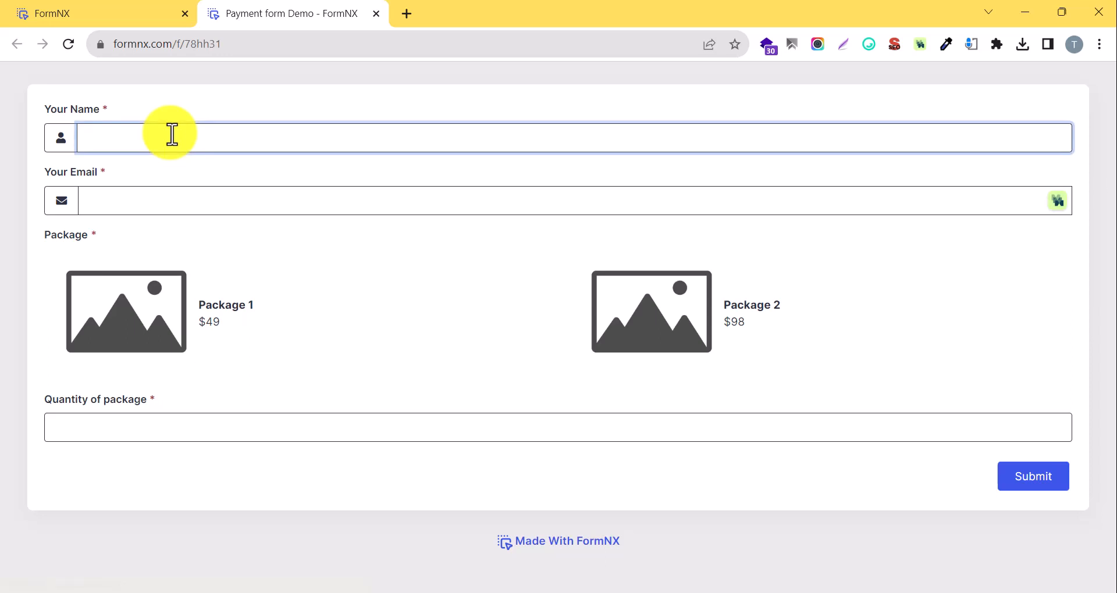
type("Test")
key("Tab")
type("test@")
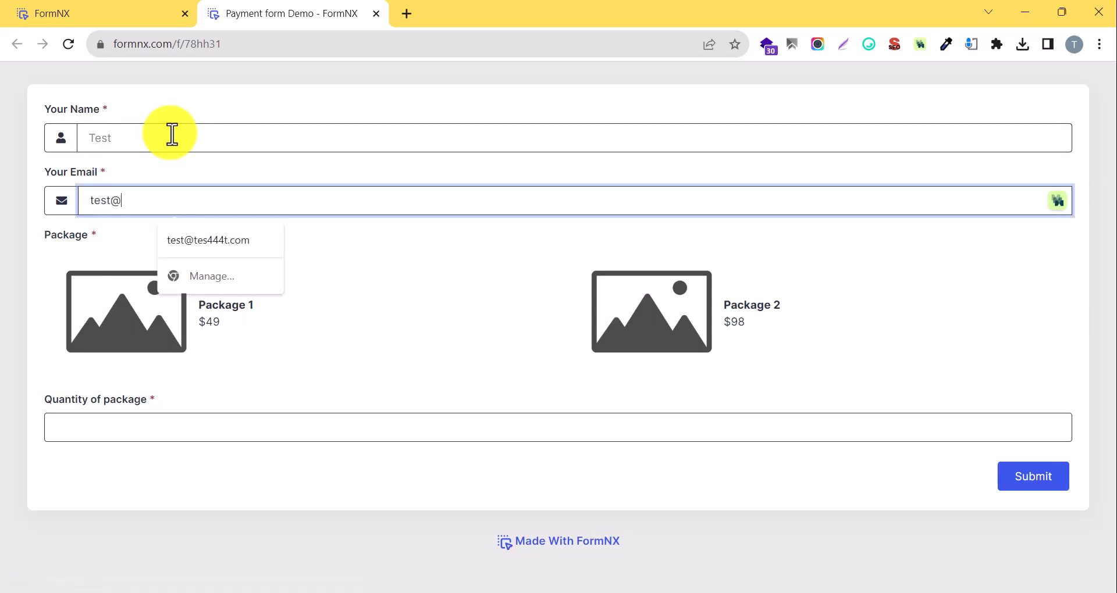
type("test.com")
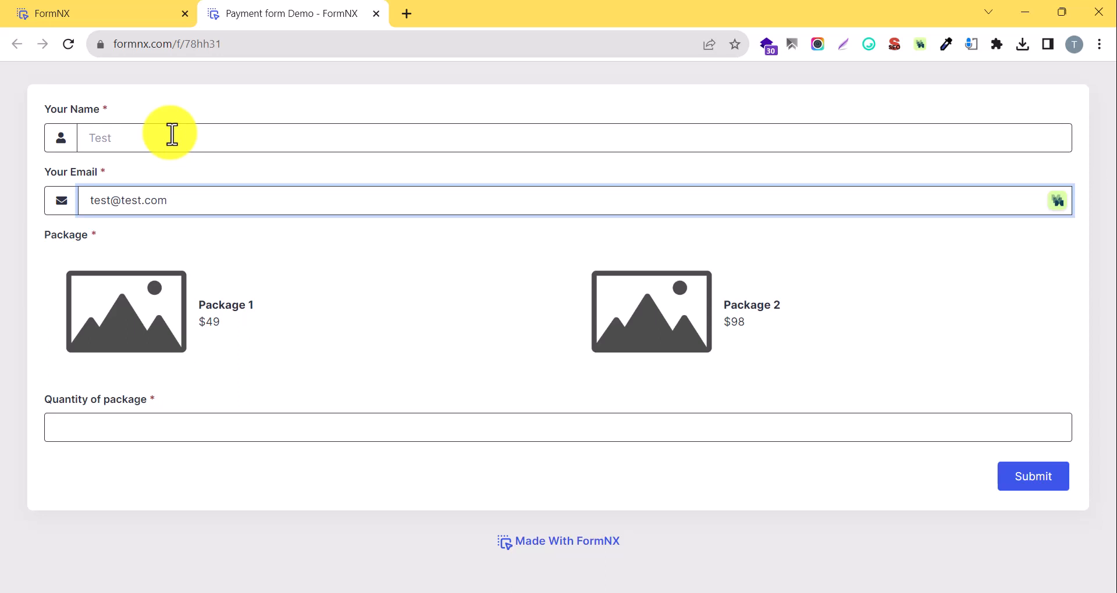
Step: Try both package options on the published form and leave Package 1 selected
left_click(133, 289)
left_click(686, 303)
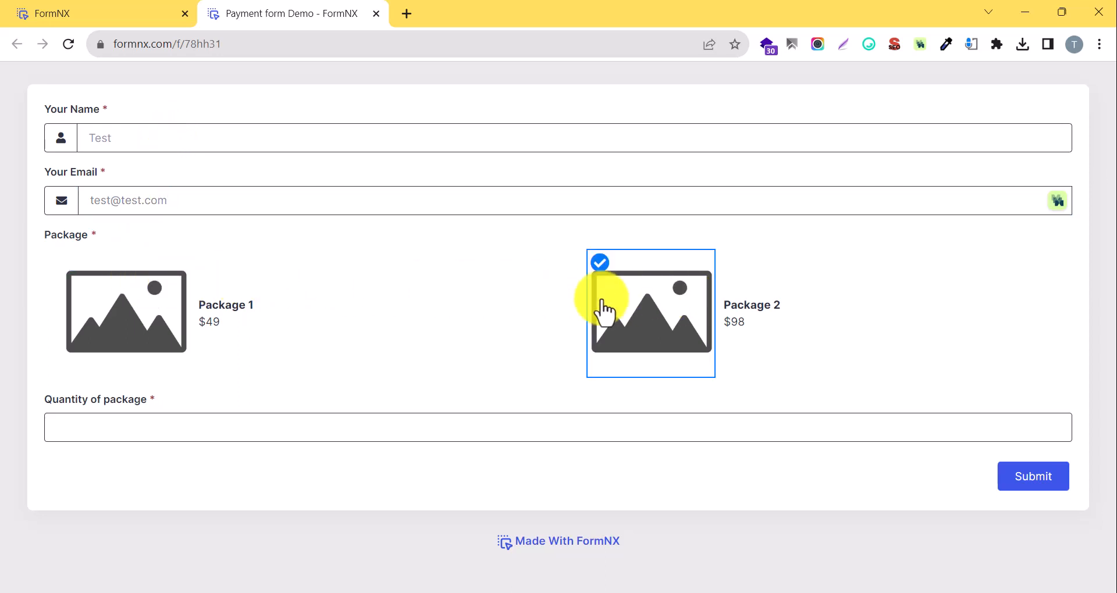
left_click(149, 314)
left_click(646, 314)
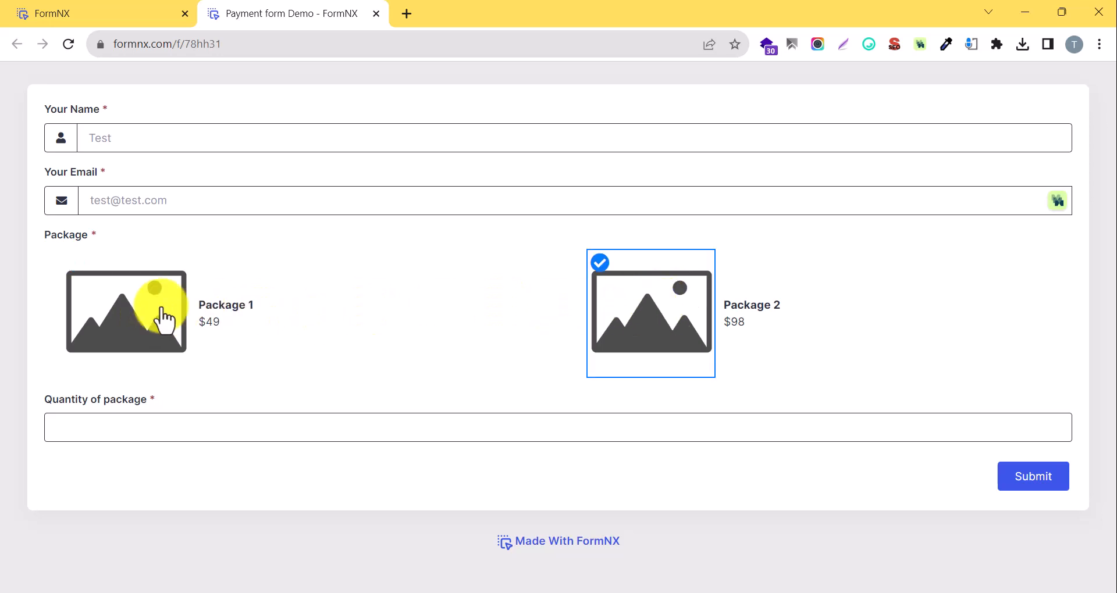
left_click(164, 321)
Step: Try quantities of 1 and 2 in the Quantity of package field
left_click(202, 425)
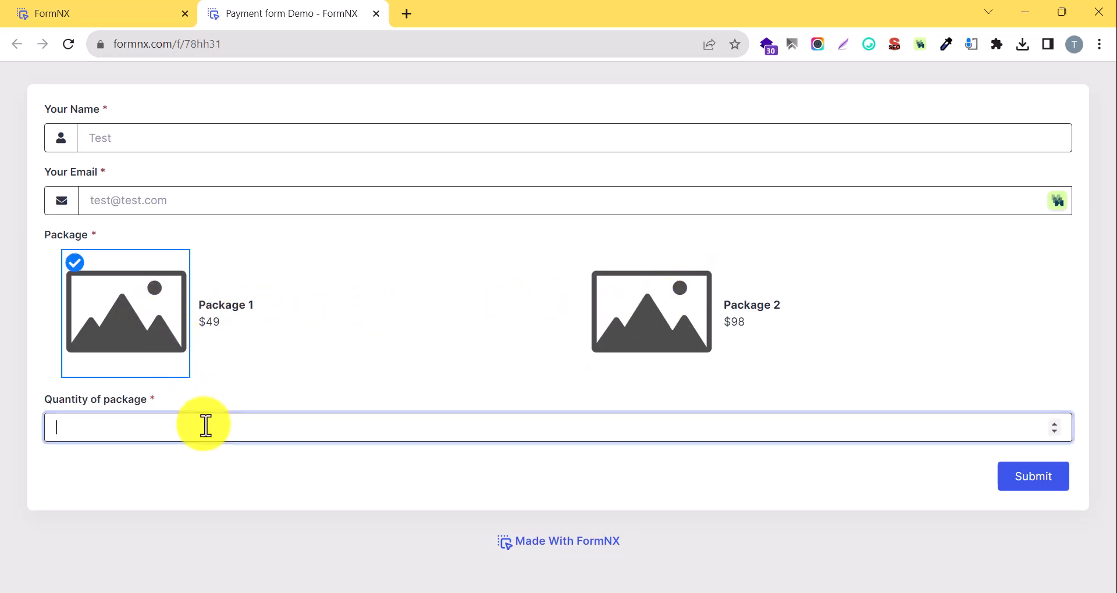
type("1")
double_click(198, 431)
key("ctrl+m")
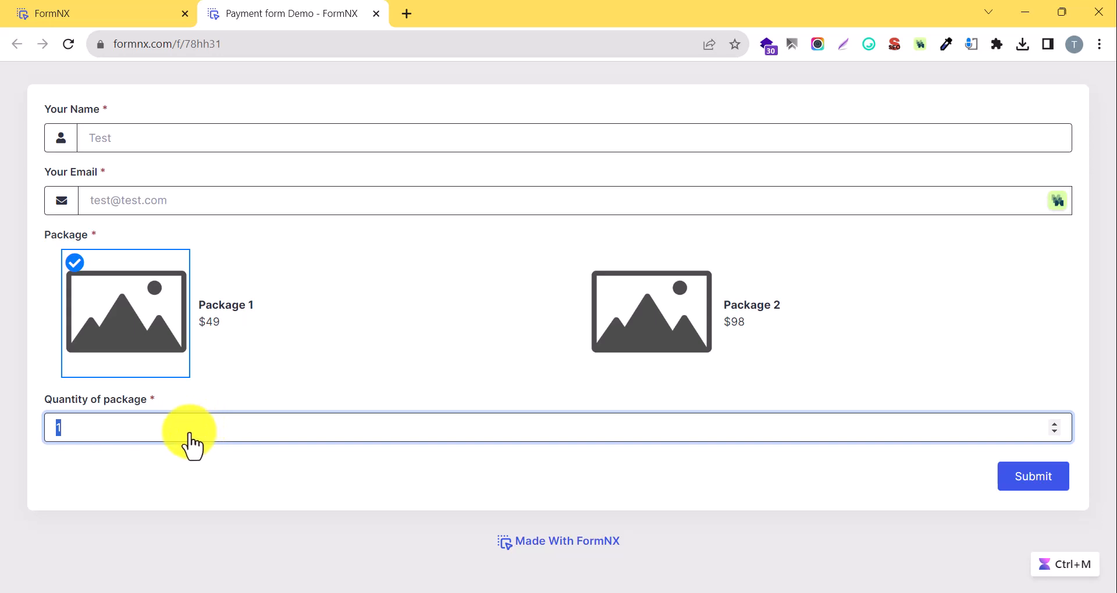
left_click(190, 434)
double_click(190, 434)
type("2")
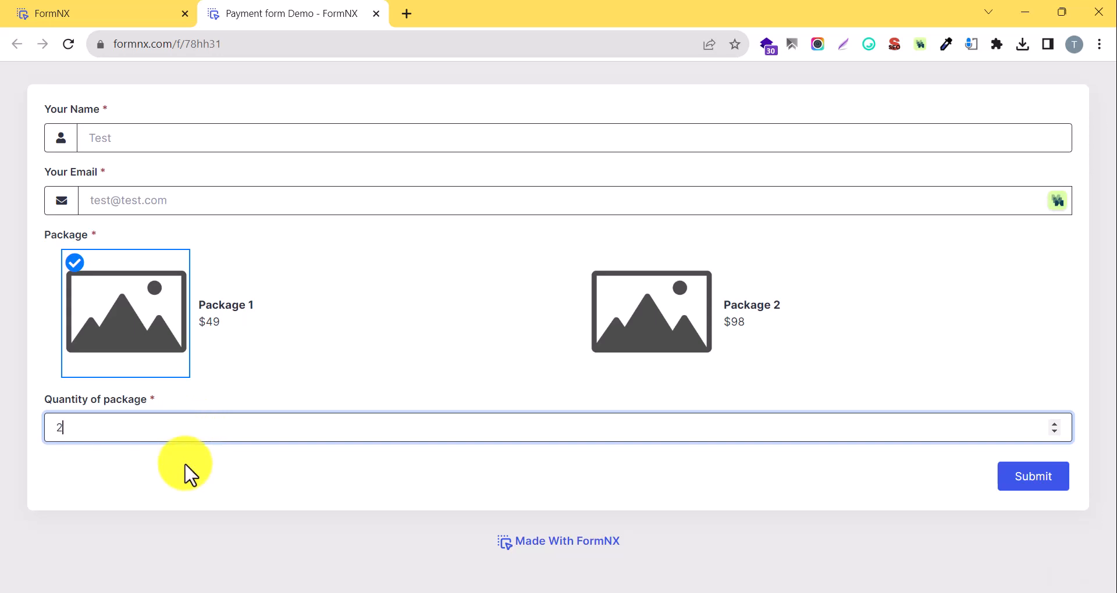
left_click(185, 465)
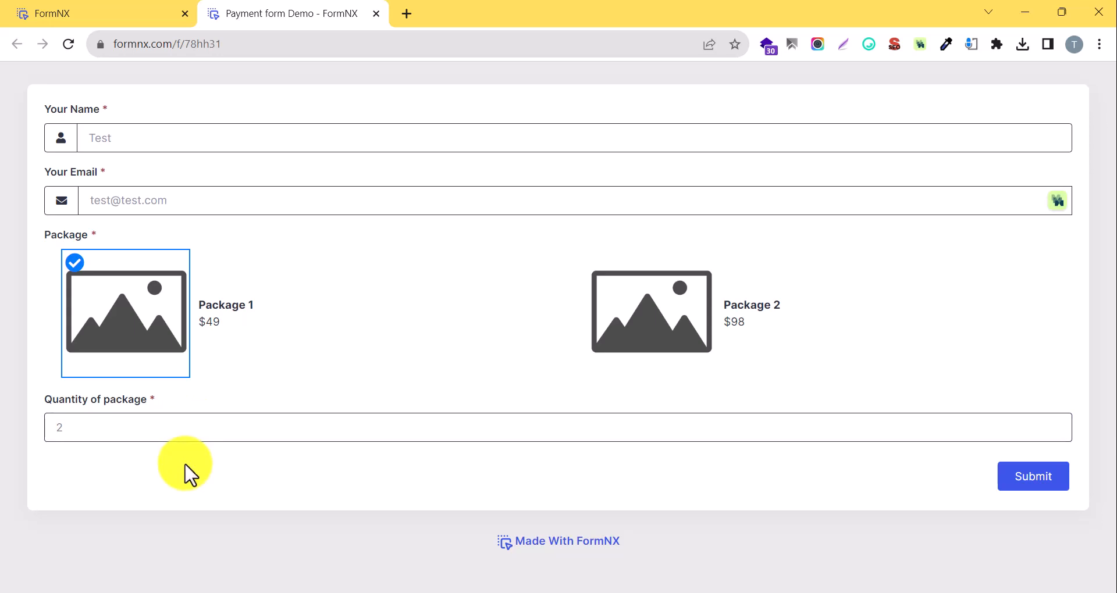
Step: Set the Quantity of package to 10 and submit the form to reach the Stripe checkout
left_click(170, 427)
key("ctrl+a")
type("10")
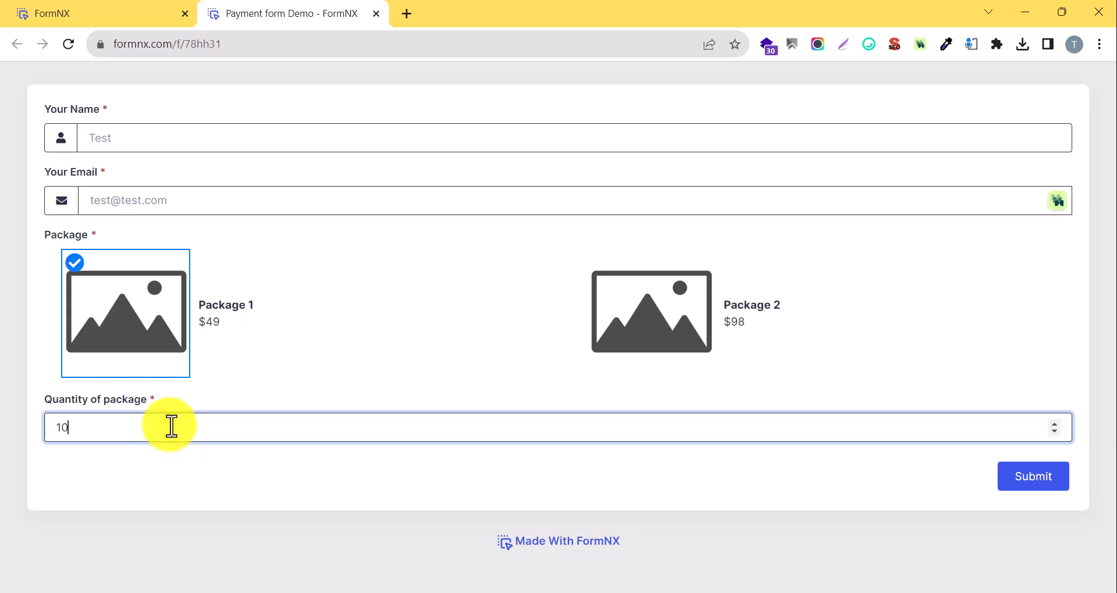
left_click(182, 488)
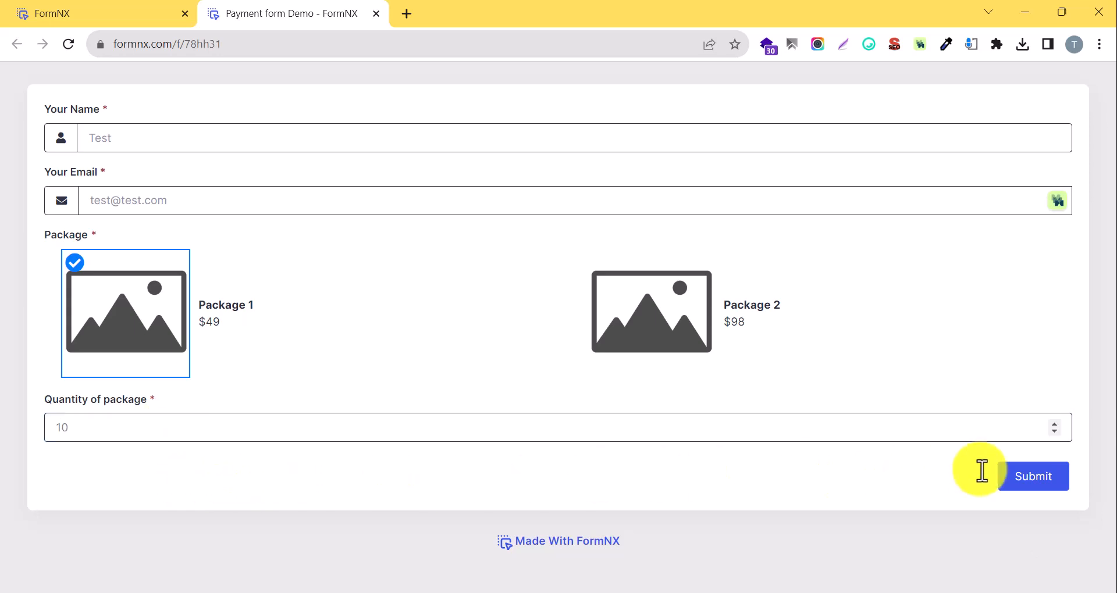
left_click(1010, 483)
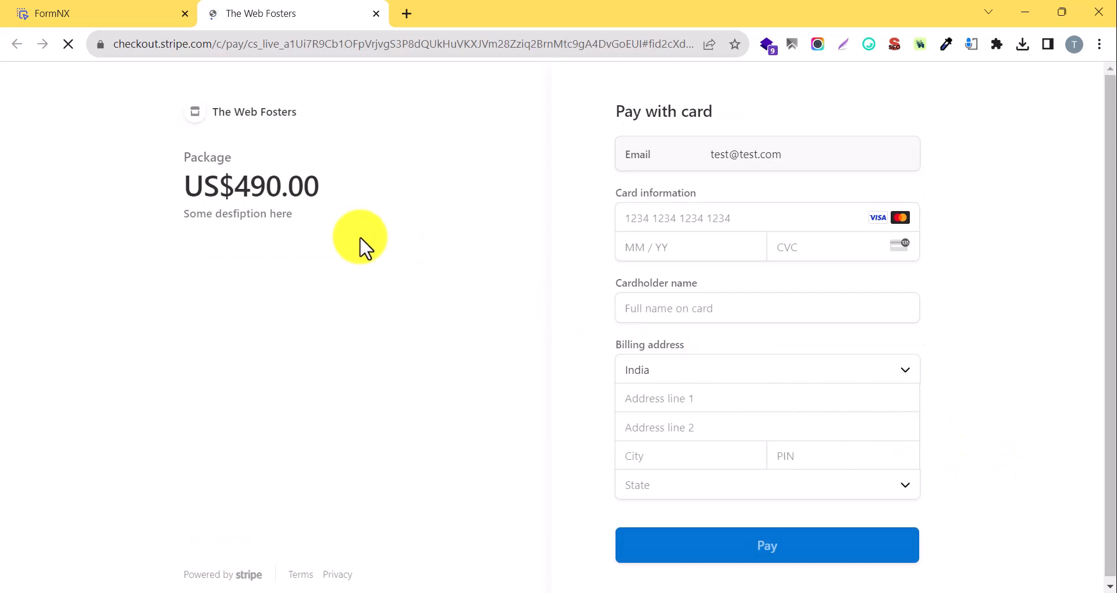
Step: Check the amount, product name, description and customer email on the Stripe checkout page
left_click_drag(220, 187, 324, 187)
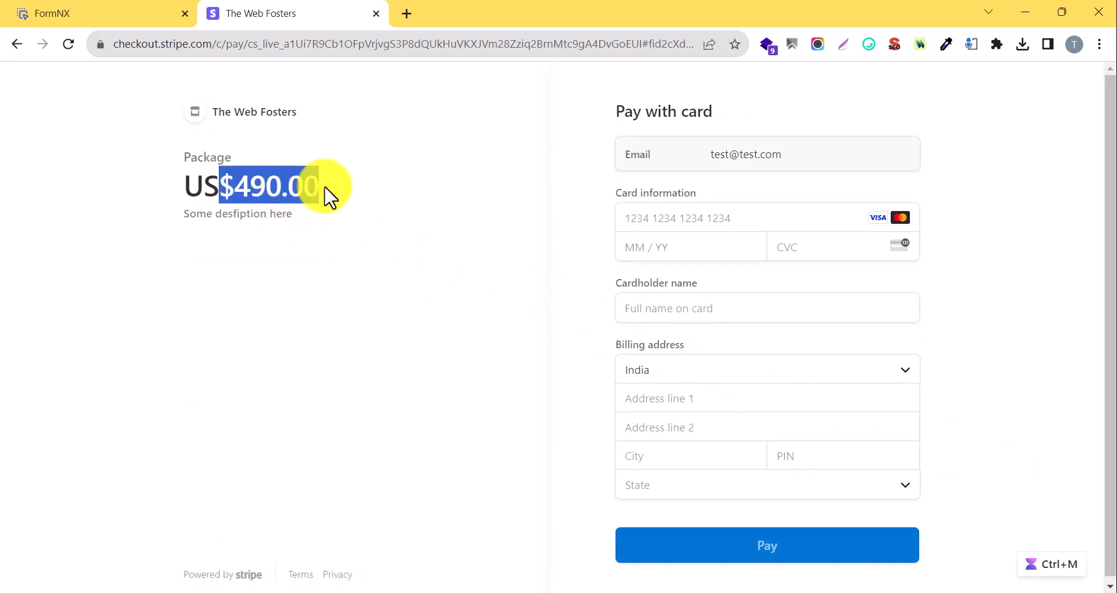
left_click(325, 190)
left_click_drag(184, 159, 222, 156)
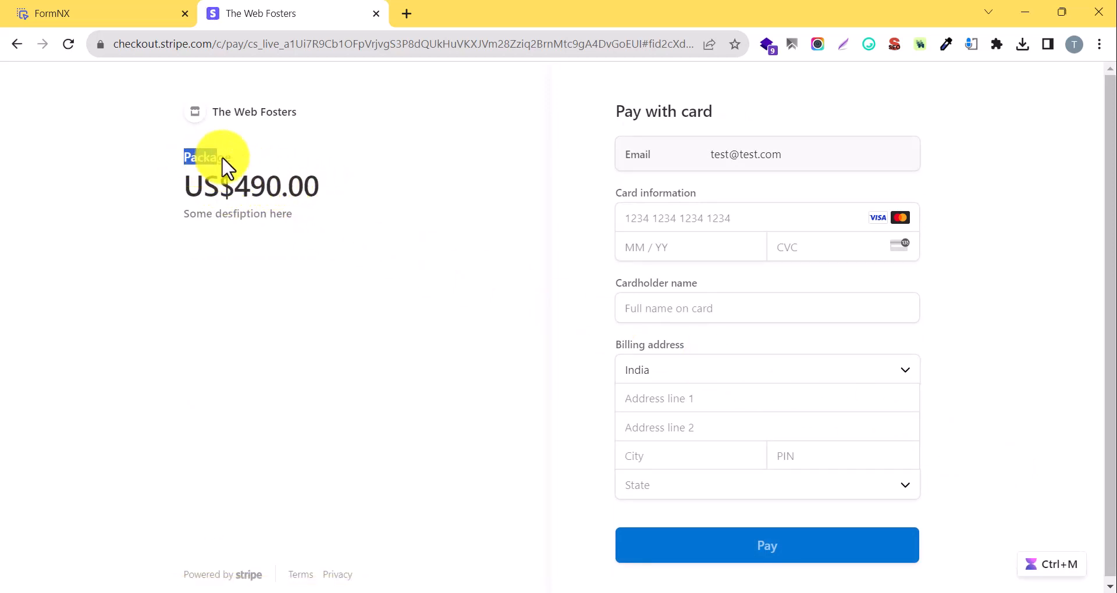
left_click_drag(185, 214, 304, 215)
left_click(304, 216)
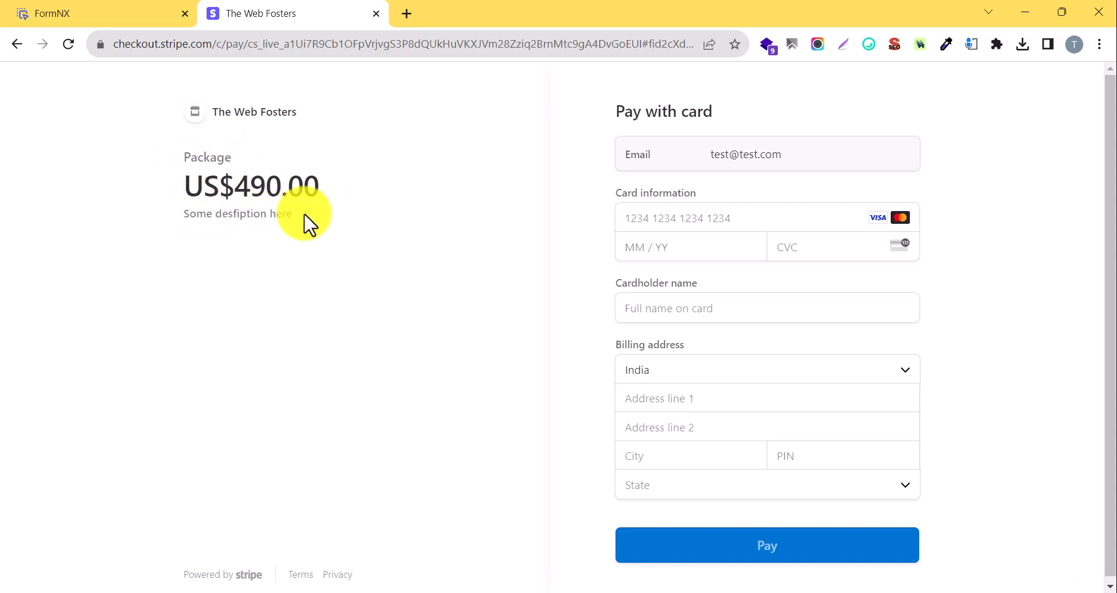
left_click_drag(709, 156, 784, 156)
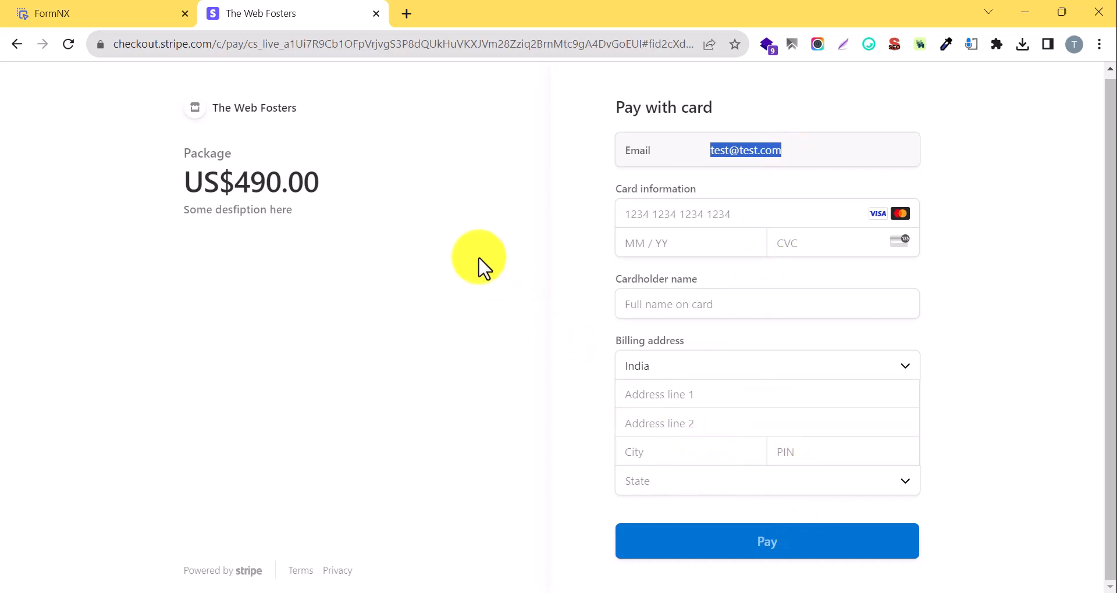
Step: Return to the FormNX editor and view the form's Thank you page settings
left_click(146, 20)
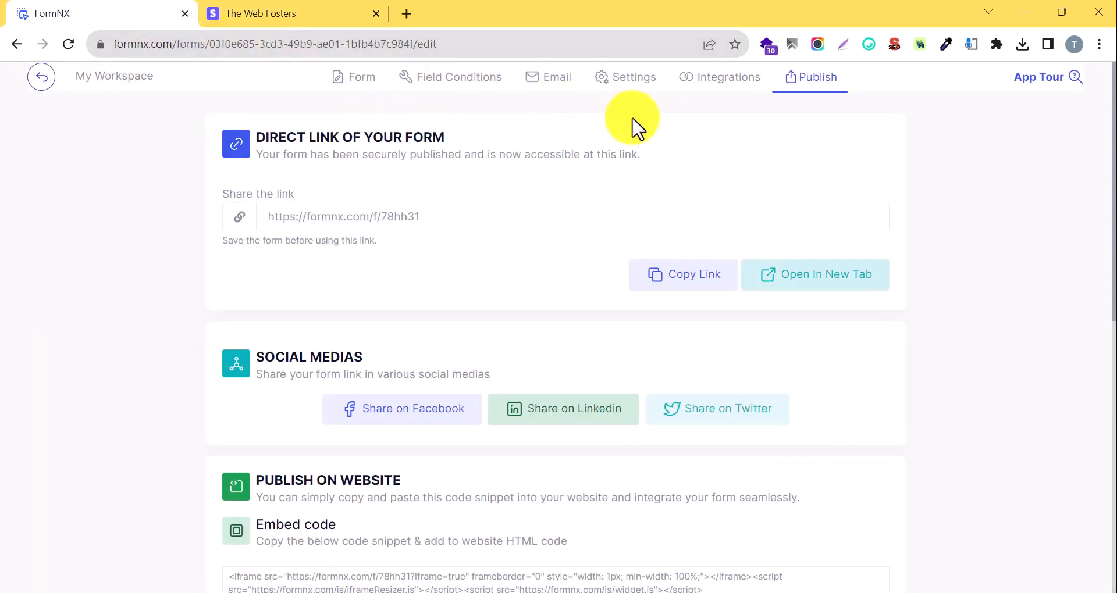
left_click(634, 82)
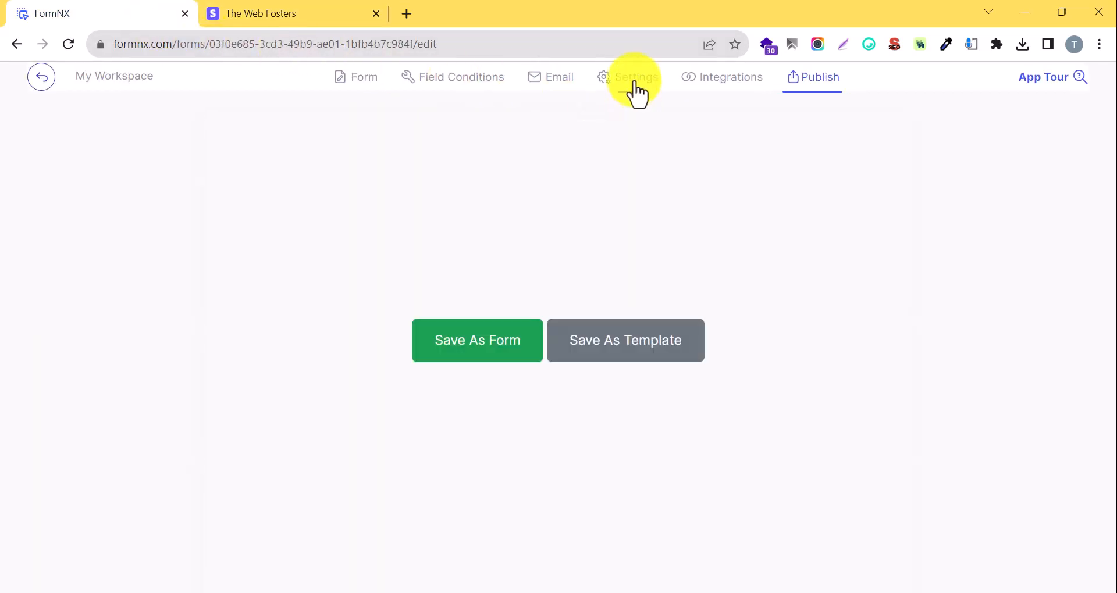
left_click(187, 173)
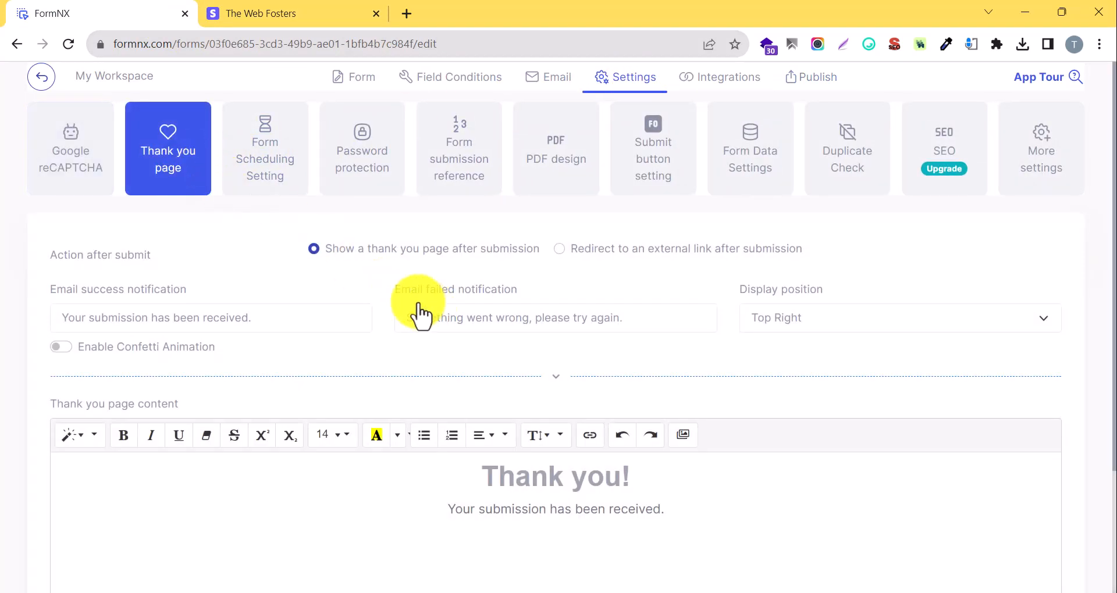
Step: Return to the forms overview and open the submissions list of Payment form Demo
left_click(43, 79)
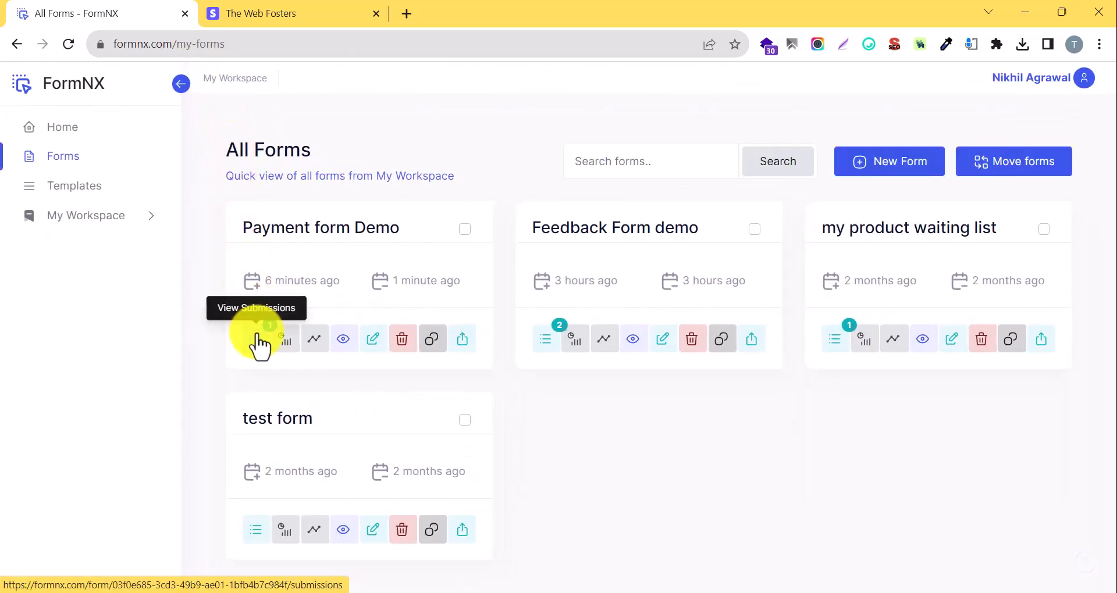
left_click(257, 339)
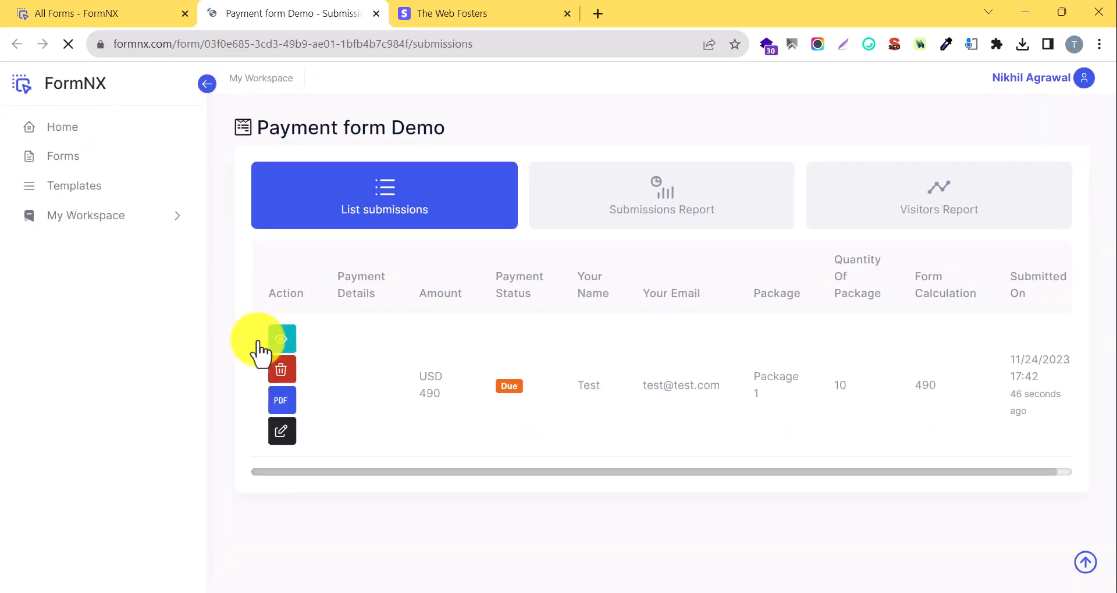